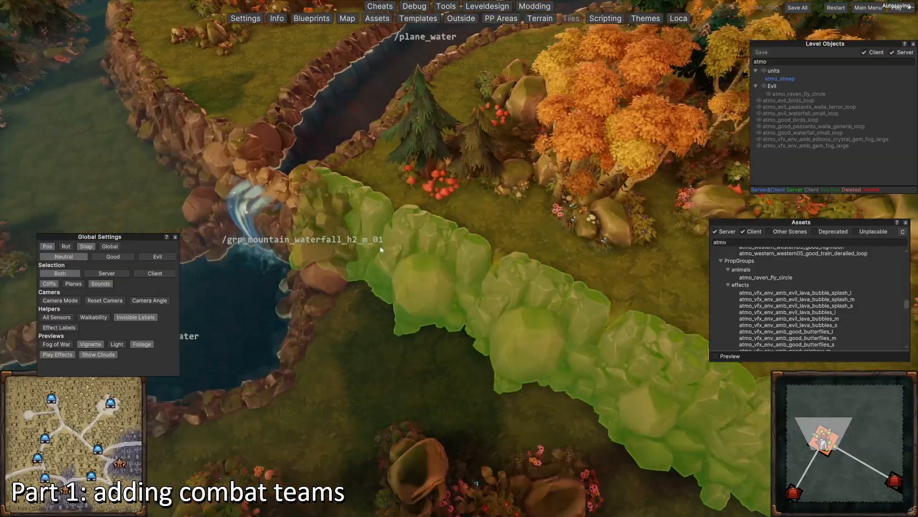
# Step: Filter the asset list by "combat" to find the combat team templates
pyautogui.press('d')
pyautogui.press('w')
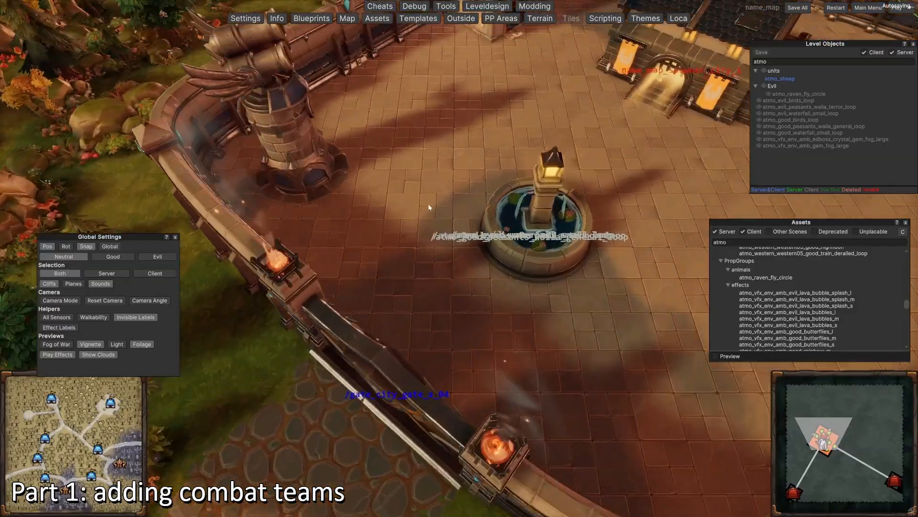
pyautogui.press('s')
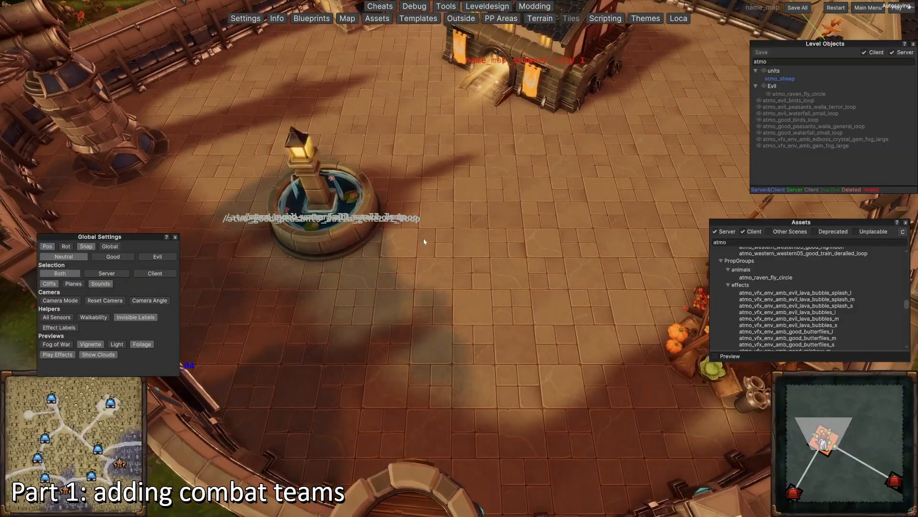
pyautogui.press('w')
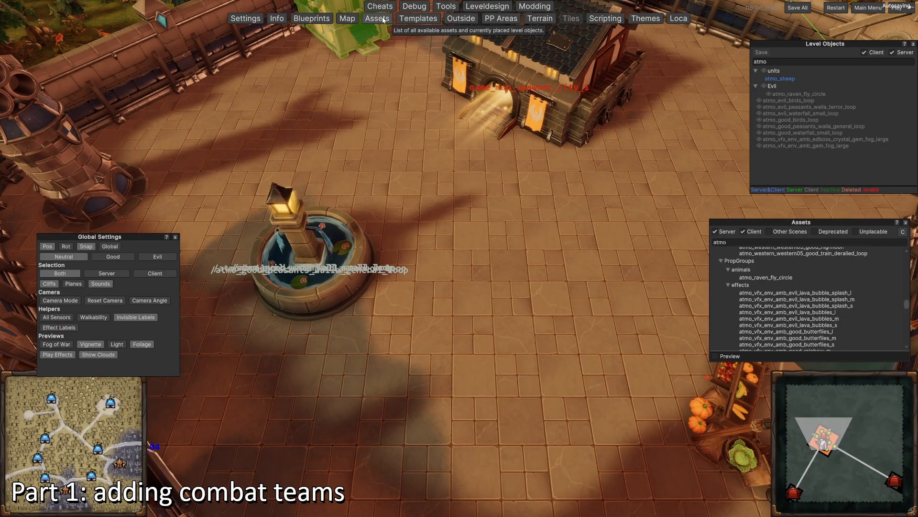
pyautogui.click(759, 242)
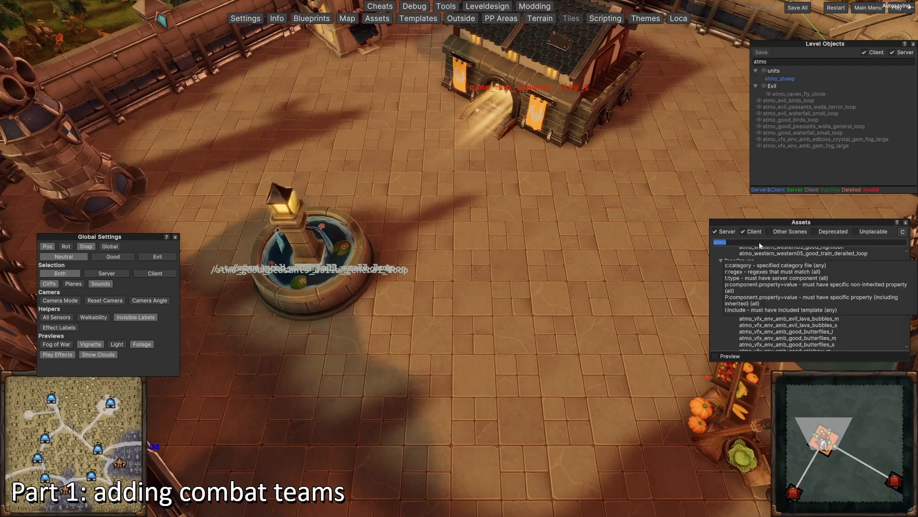
pyautogui.write('combat')
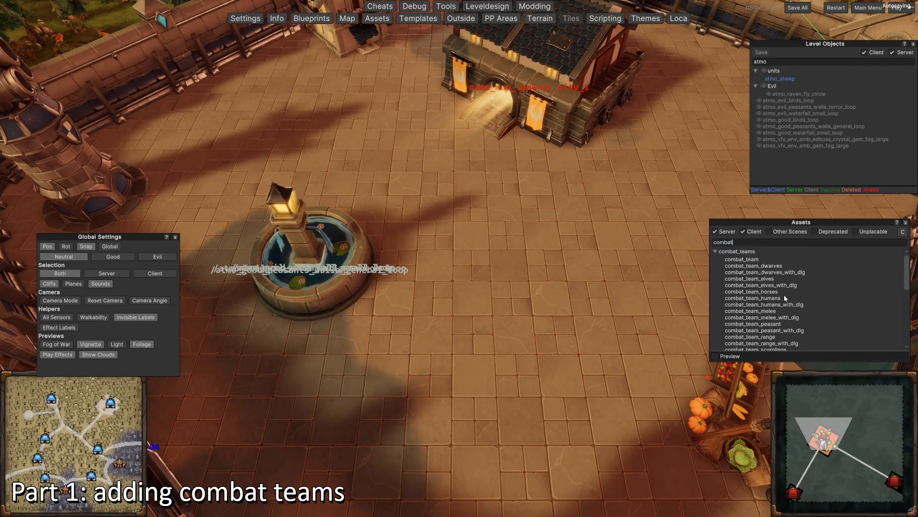
pyautogui.scroll(-4, 758, 290)
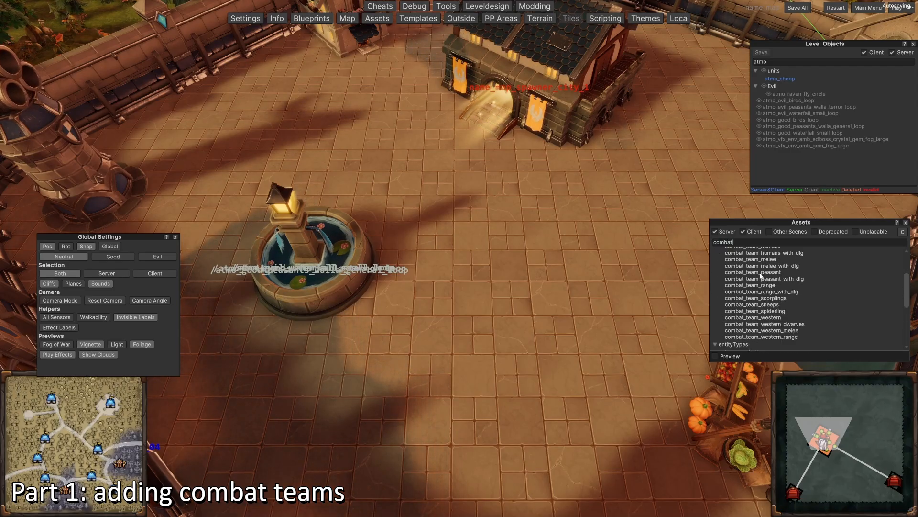
pyautogui.scroll(3, 751, 295)
# Step: Place a combat_team_peasant on the paved city square, just above the fountain
pyautogui.moveTo(753, 298); pyautogui.dragTo(461, 235)
pyautogui.press('t')
pyautogui.scroll(5, 404, 251)
pyautogui.press('a')
pyautogui.scroll(-3, 449, 223)
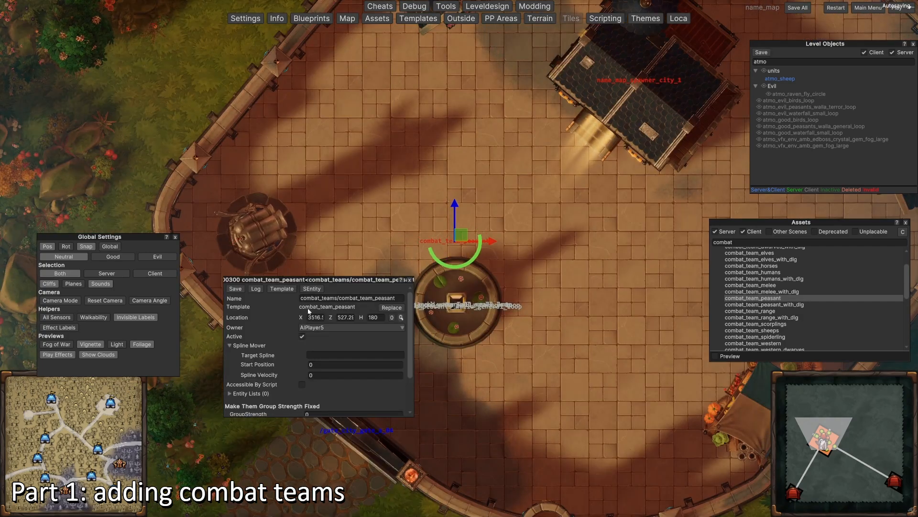
# Step: Set the GroupStrength of the placed peasant combat team to 5
pyautogui.scroll(-1, 326, 343)
pyautogui.scroll(1, 343, 343)
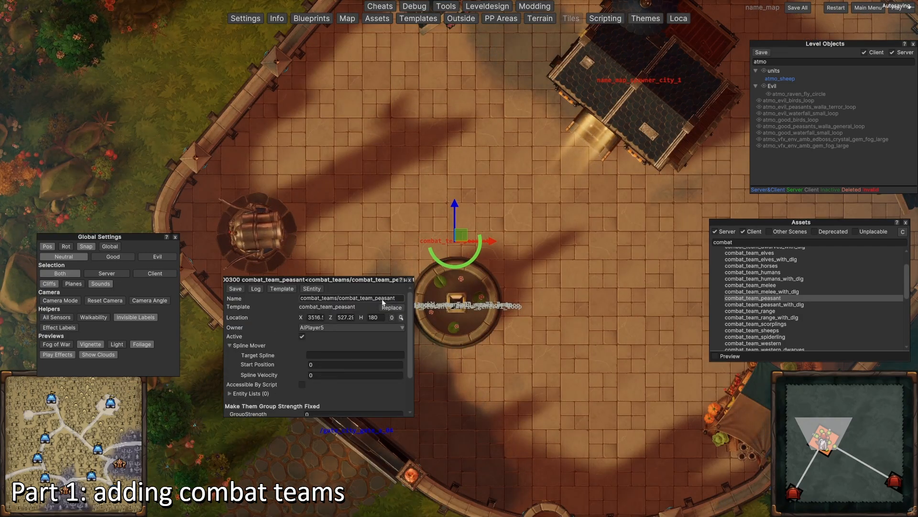
pyautogui.scroll(-1, 299, 337)
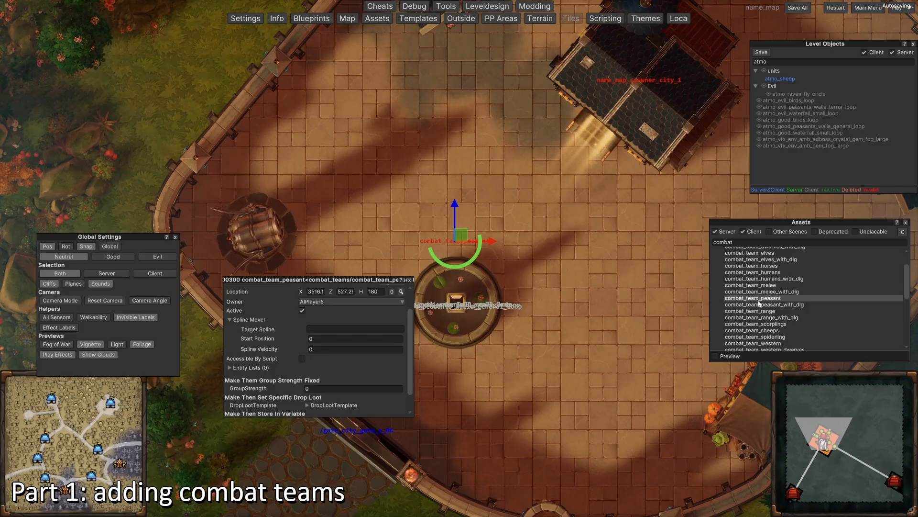
pyautogui.scroll(2, 446, 324)
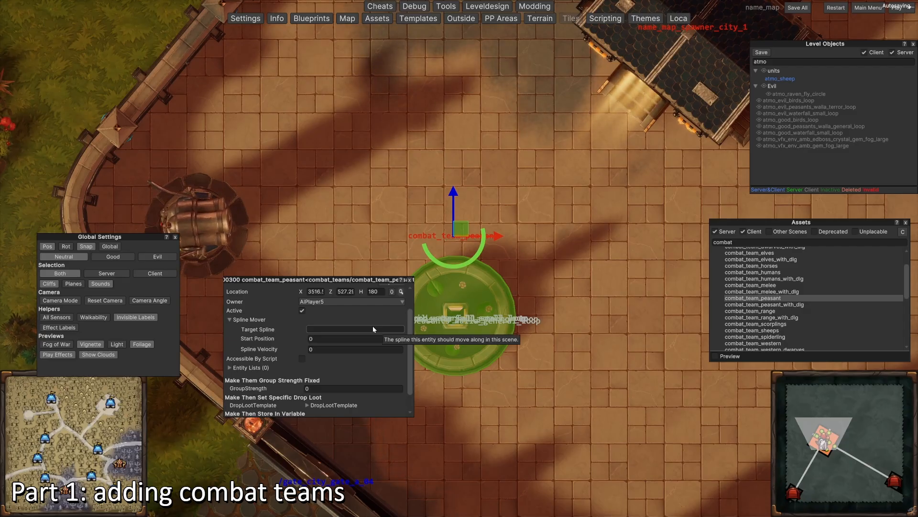
pyautogui.click(331, 388)
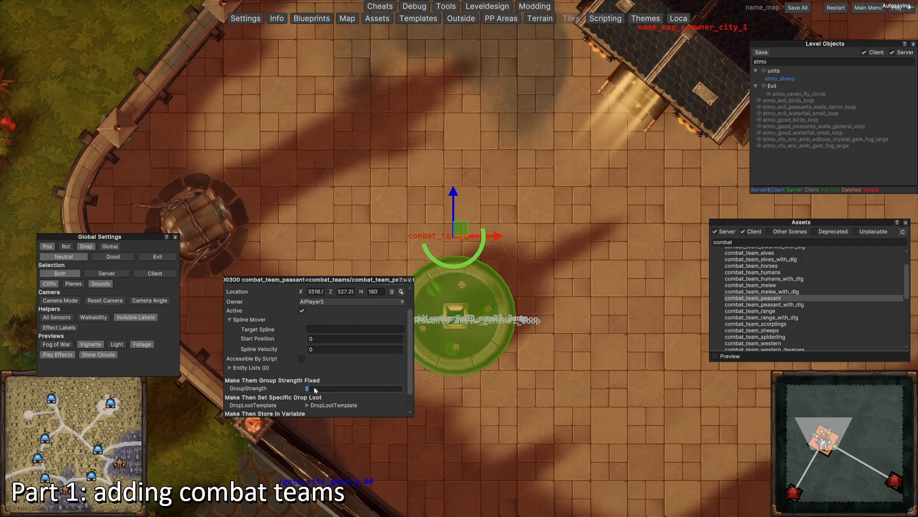
pyautogui.write('3')
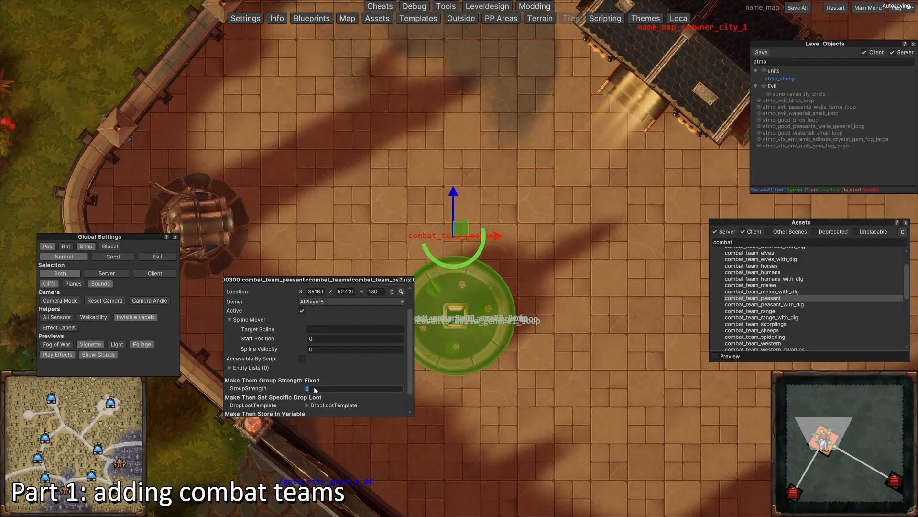
pyautogui.doubleClick(314, 388)
pyautogui.write('5')
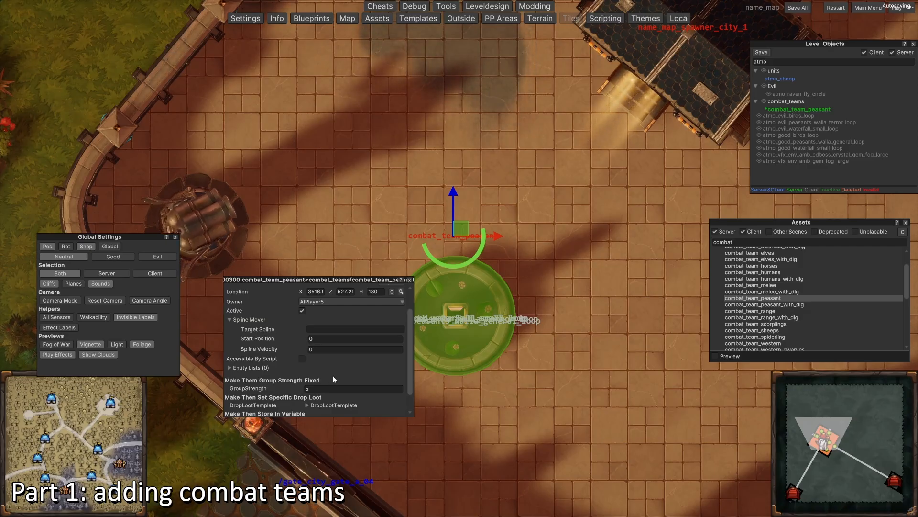
# Step: Place a second combat_team_peasant beside the fountain with a GroupStrength of 4 and save all changes
pyautogui.click(530, 300)
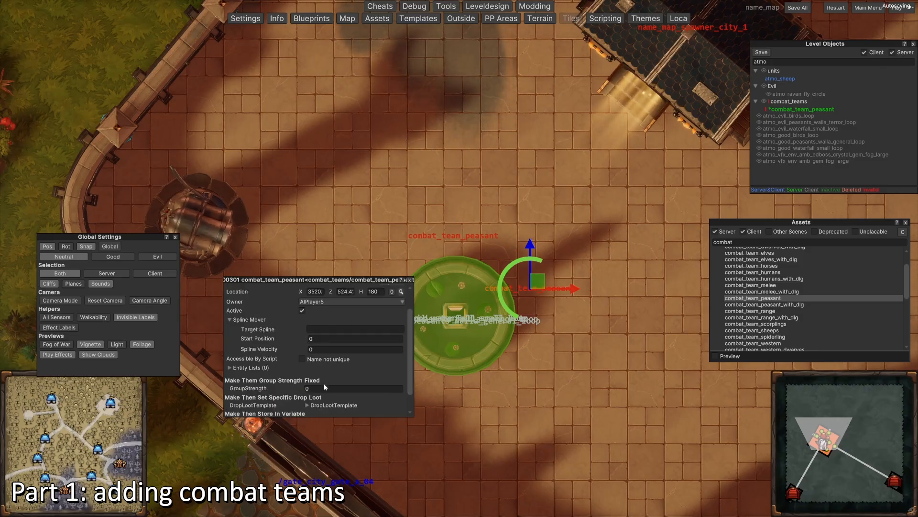
pyautogui.click(324, 387)
pyautogui.write('4')
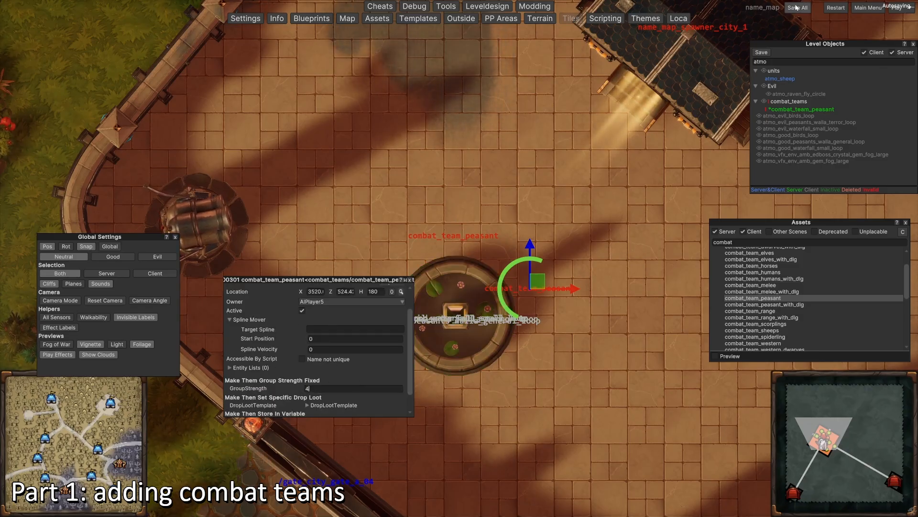
pyautogui.click(797, 8)
# Step: Place a combat_team on the square to the left of the name_map_spawner_city_1 building's entrance
pyautogui.scroll(-1, 323, 358)
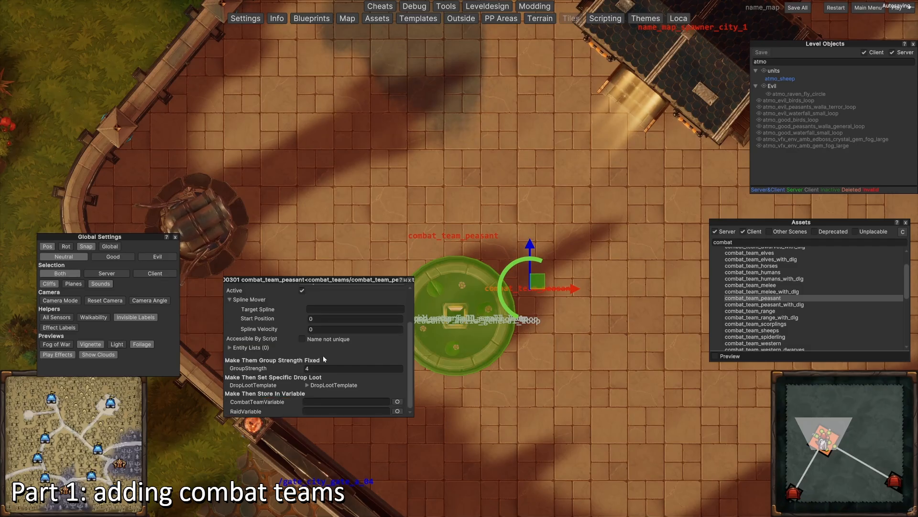
pyautogui.scroll(-2, 327, 395)
pyautogui.scroll(3, 512, 238)
pyautogui.scroll(-3, 498, 206)
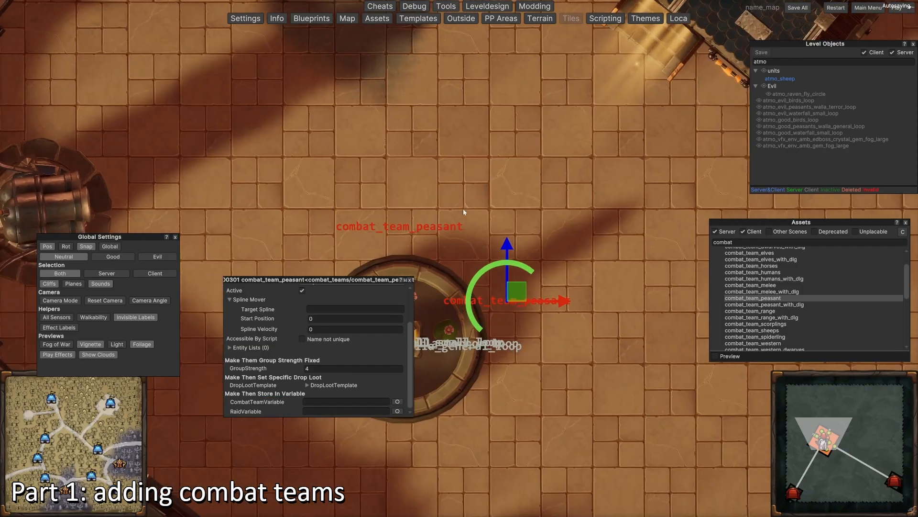
pyautogui.scroll(1, 653, 278)
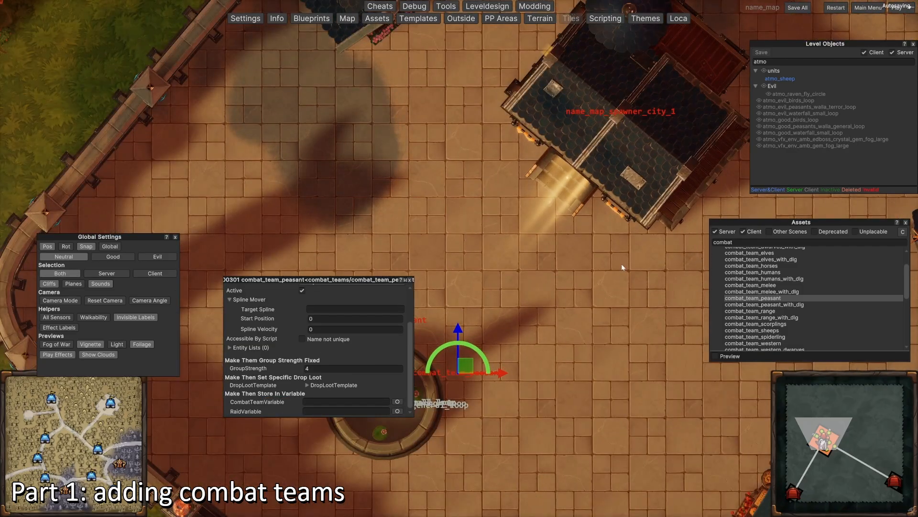
pyautogui.scroll(2, 598, 253)
pyautogui.scroll(-3, 526, 239)
pyautogui.scroll(2, 500, 237)
pyautogui.scroll(2, 757, 277)
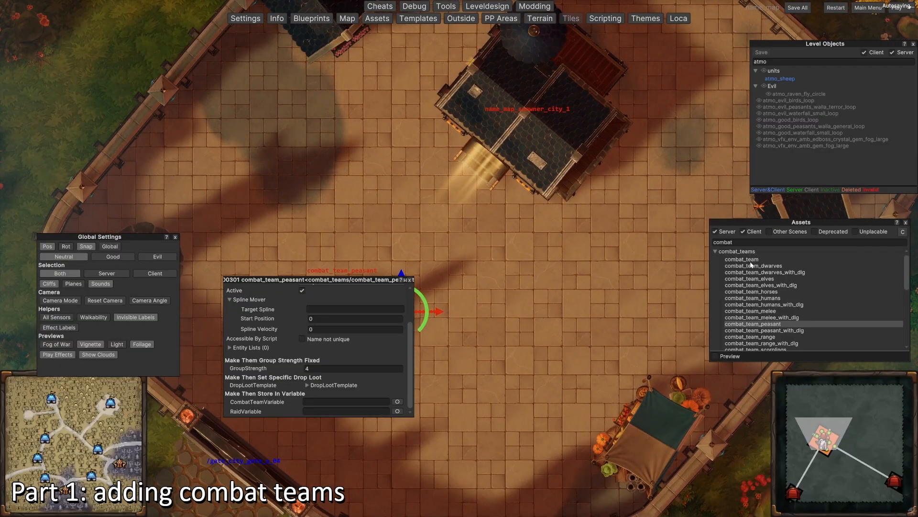
pyautogui.click(749, 259)
pyautogui.press('a')
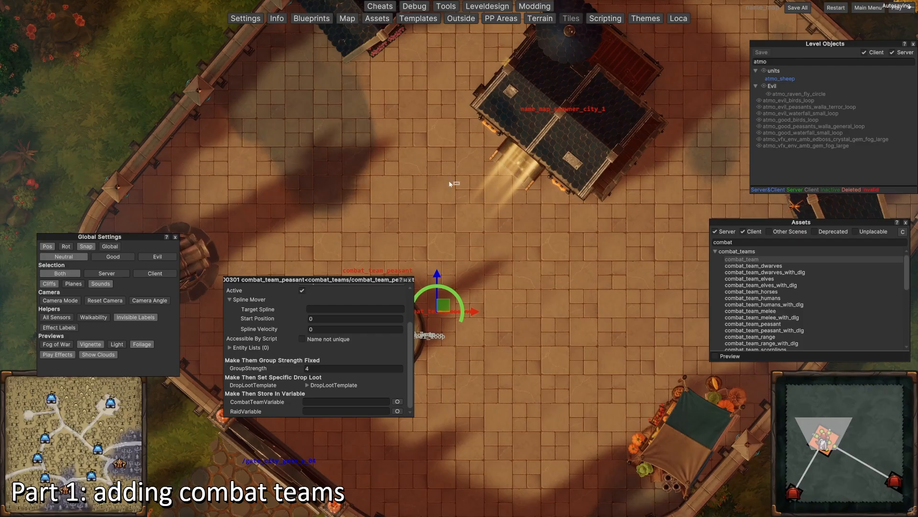
pyautogui.click(452, 185)
# Step: Set the GroupStrength of the new combat_team to 35 and save all changes
pyautogui.click(325, 387)
pyautogui.write('35')
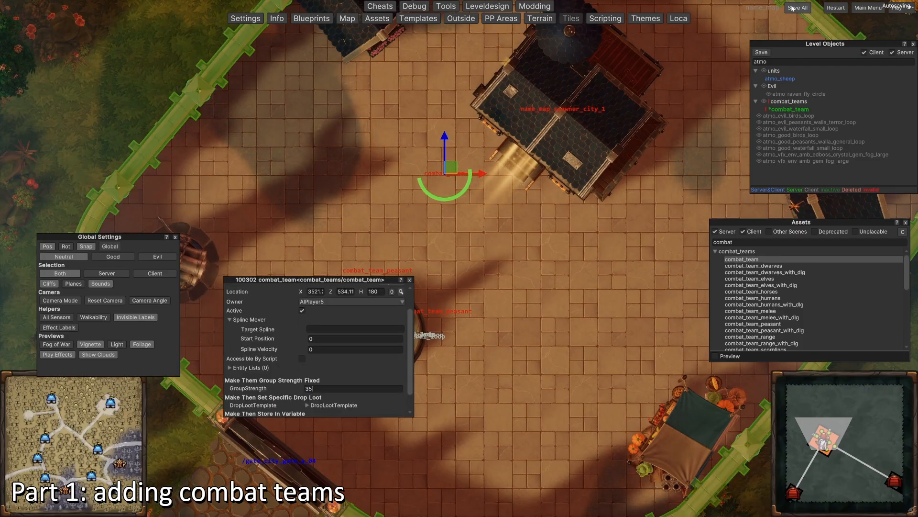
pyautogui.click(792, 8)
pyautogui.scroll(2, 556, 221)
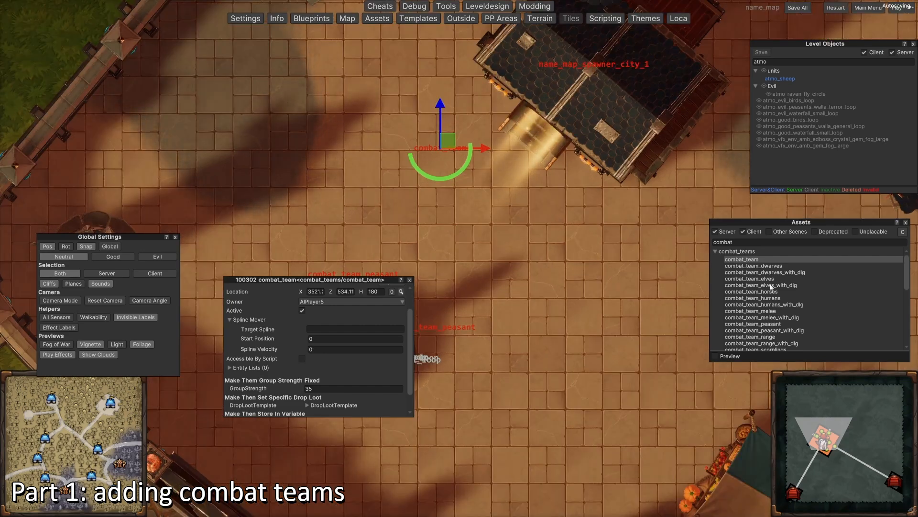
# Step: Place a combat_team_melee in front of the spawner building's entrance and set its GroupStrength to 35
pyautogui.moveTo(770, 311); pyautogui.dragTo(512, 197)
pyautogui.scroll(-1, 319, 346)
pyautogui.click(336, 369)
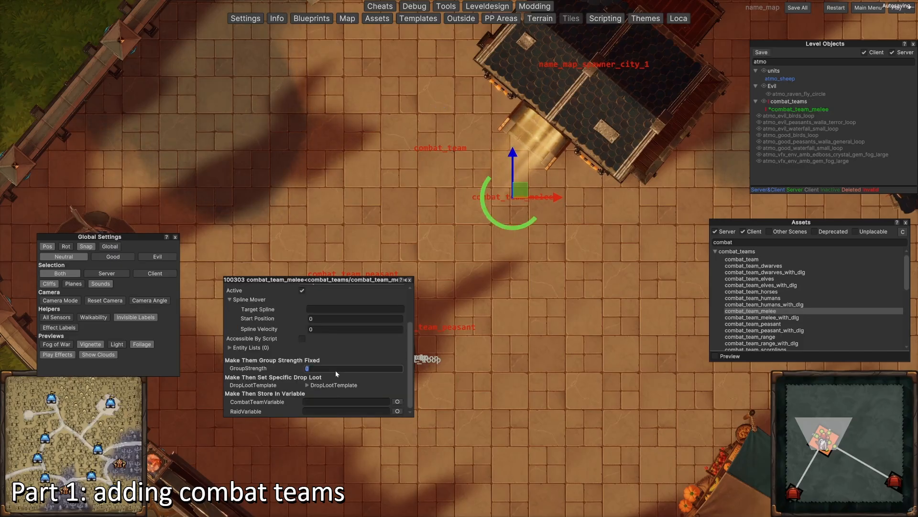
pyautogui.write('35')
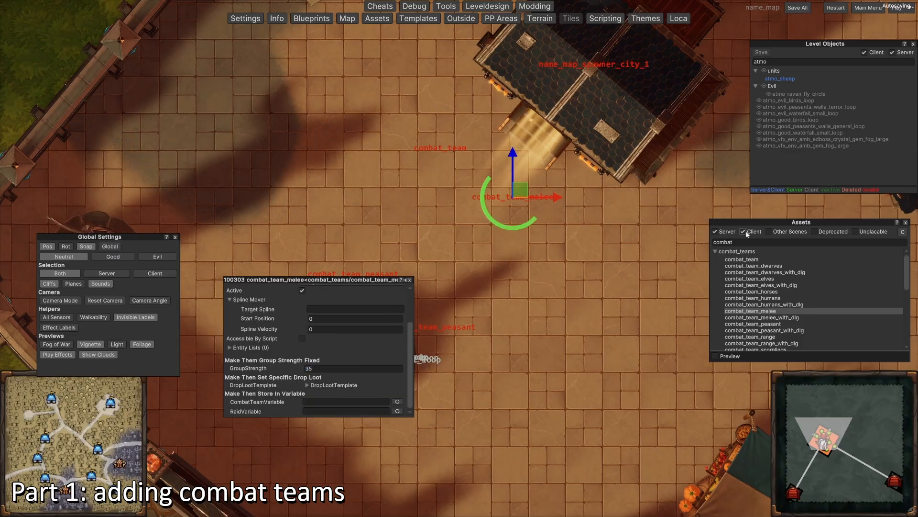
# Step: Examine the other combat team templates in the asset list, including the range, scorplings and western variants
pyautogui.scroll(-3, 763, 291)
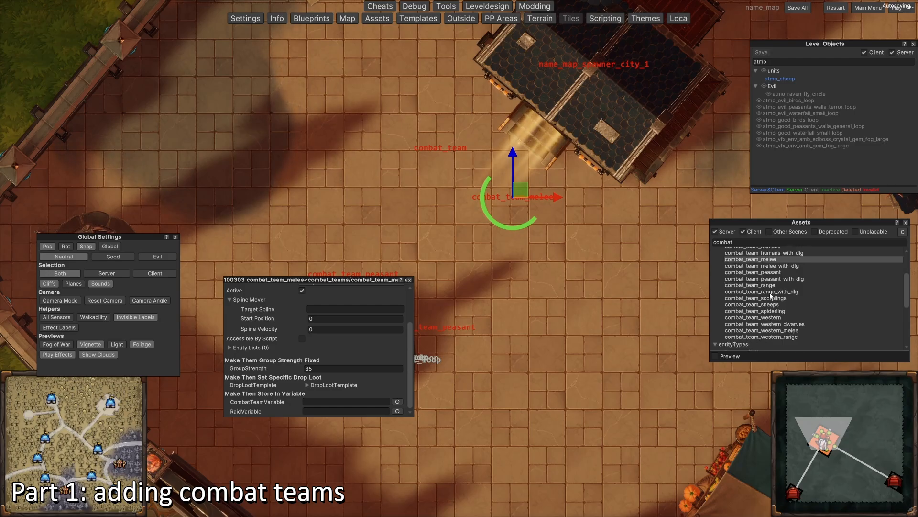
pyautogui.scroll(2, 774, 316)
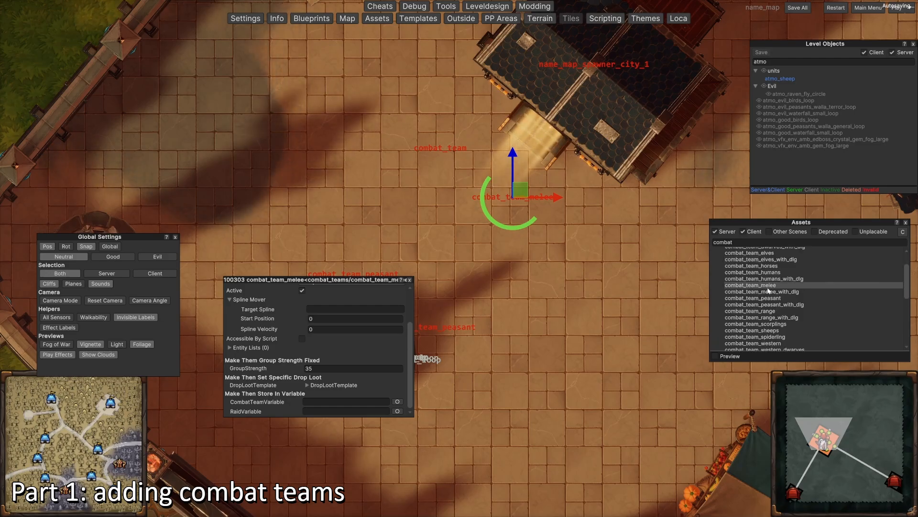
pyautogui.scroll(-2, 765, 302)
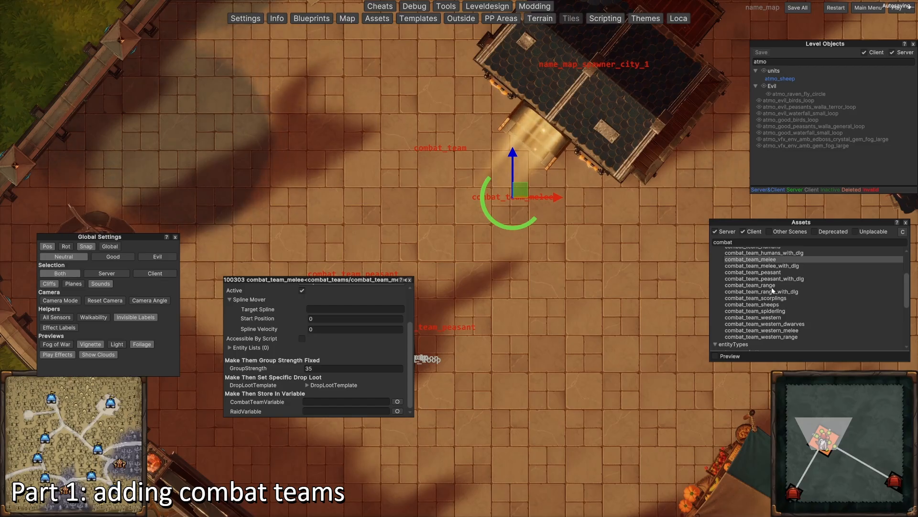
pyautogui.click(767, 285)
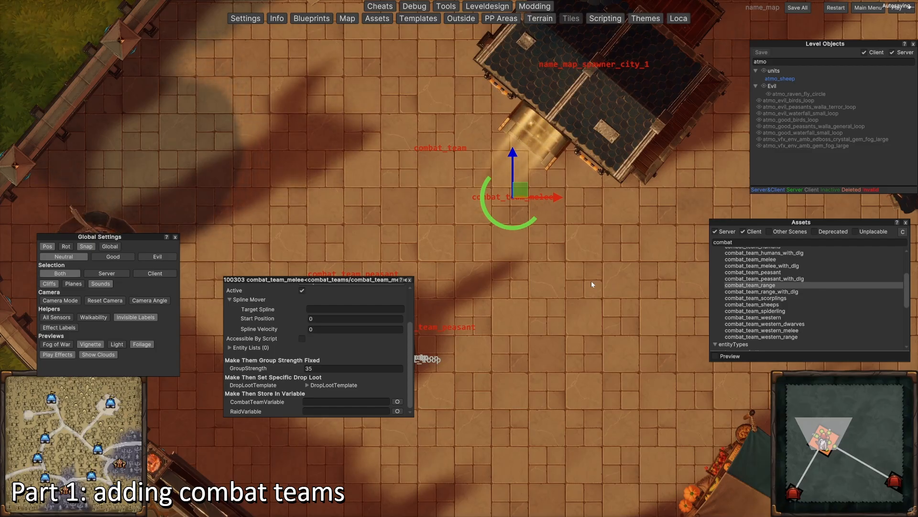
pyautogui.scroll(-2, 778, 299)
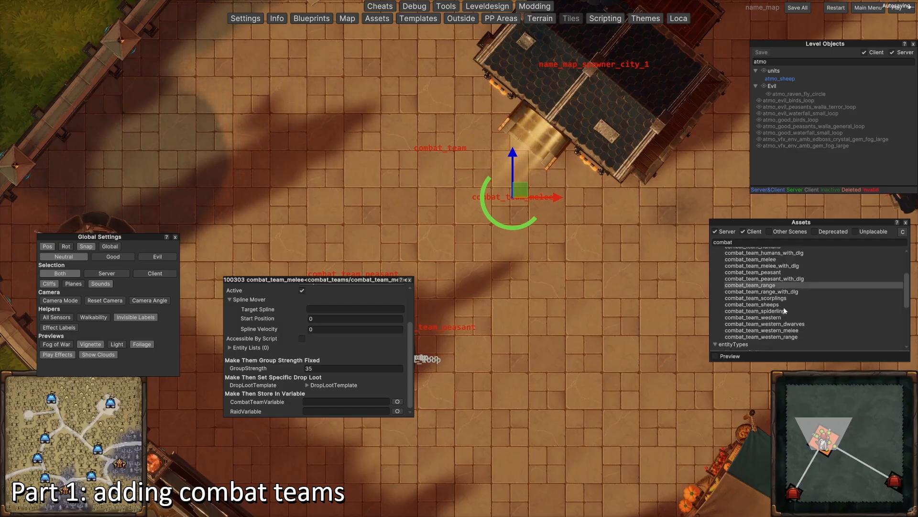
pyautogui.scroll(2, 785, 306)
pyautogui.click(776, 298)
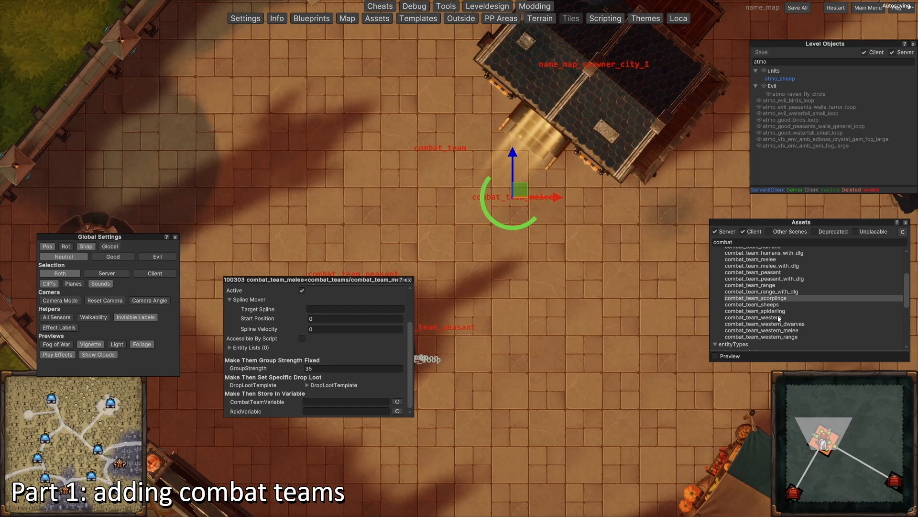
pyautogui.click(768, 317)
pyautogui.scroll(2, 769, 310)
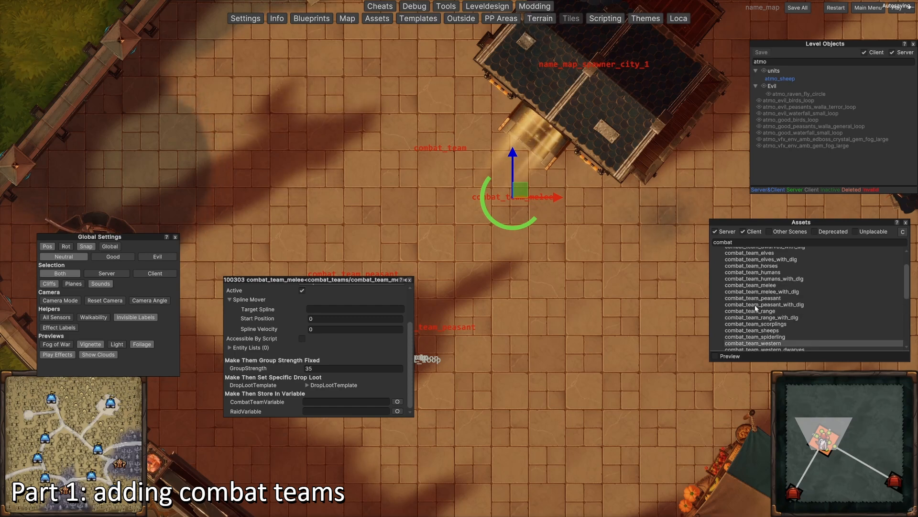
pyautogui.scroll(-2, 512, 248)
# Step: Move the combat_team and combat_team_melee close together in front of the spawner building's entrance
pyautogui.click(449, 209)
pyautogui.scroll(-1, 495, 177)
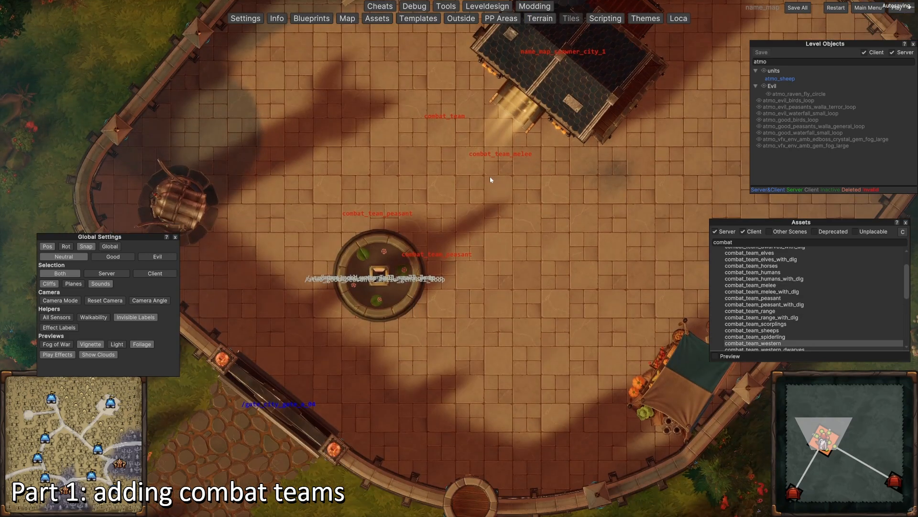
pyautogui.scroll(3, 474, 168)
pyautogui.click(435, 122)
pyautogui.moveTo(448, 121); pyautogui.dragTo(526, 152)
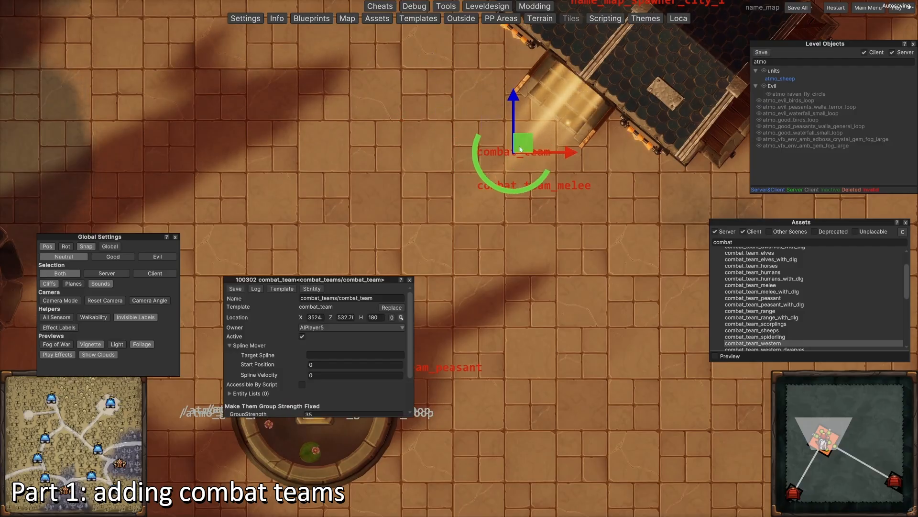
pyautogui.click(537, 186)
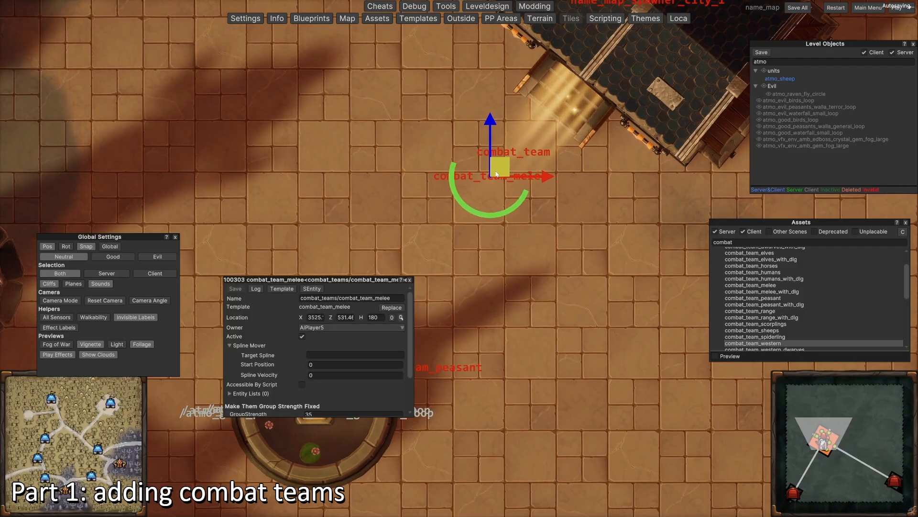
pyautogui.click(547, 239)
pyautogui.scroll(-3, 527, 249)
pyautogui.scroll(2, 406, 307)
pyautogui.scroll(-1, 405, 307)
pyautogui.press('s')
pyautogui.press('a')
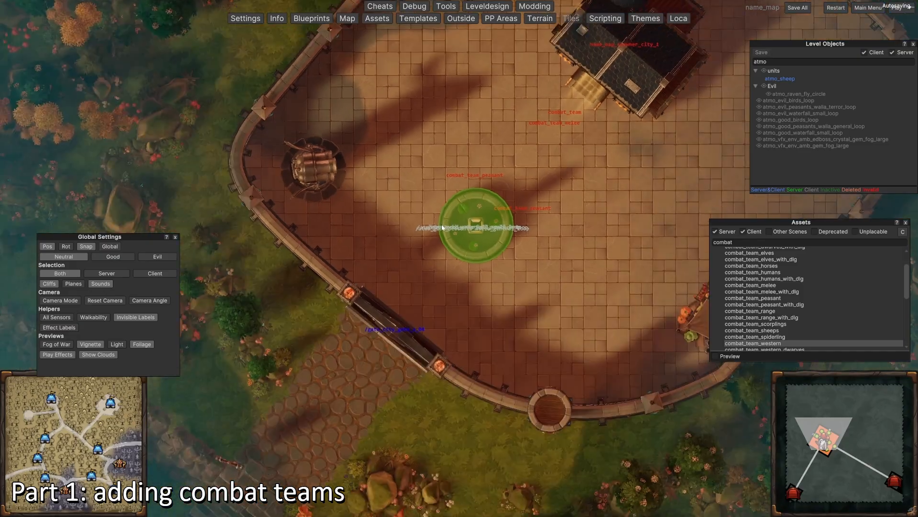
# Step: Place a combat_team_dwarves on the stone bridge outside the city gate, set its GroupStrength to 13 and save all changes
pyautogui.scroll(3, 469, 271)
pyautogui.press('s')
pyautogui.press('a')
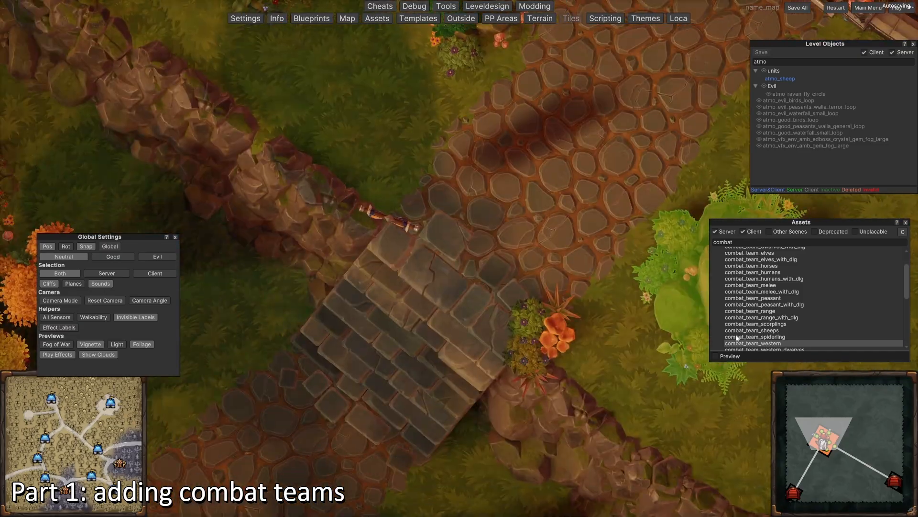
pyautogui.scroll(1, 765, 315)
pyautogui.click(767, 267)
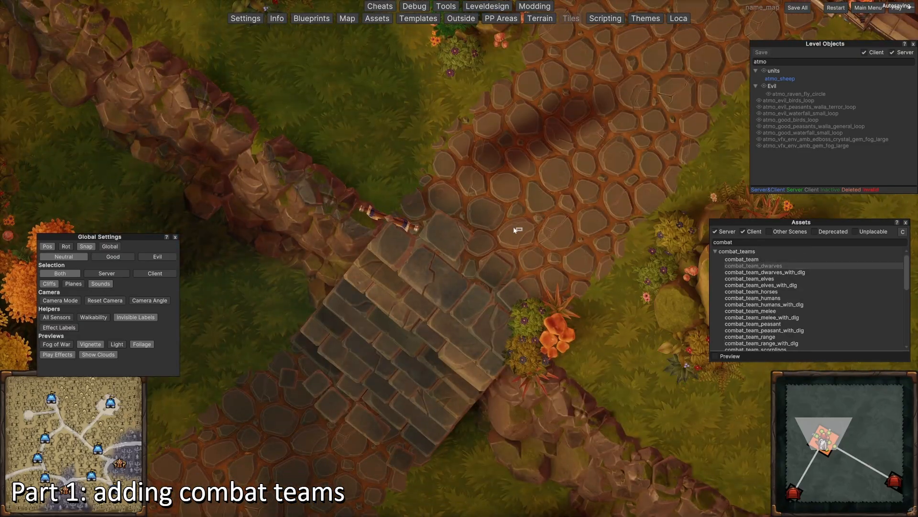
pyautogui.click(506, 220)
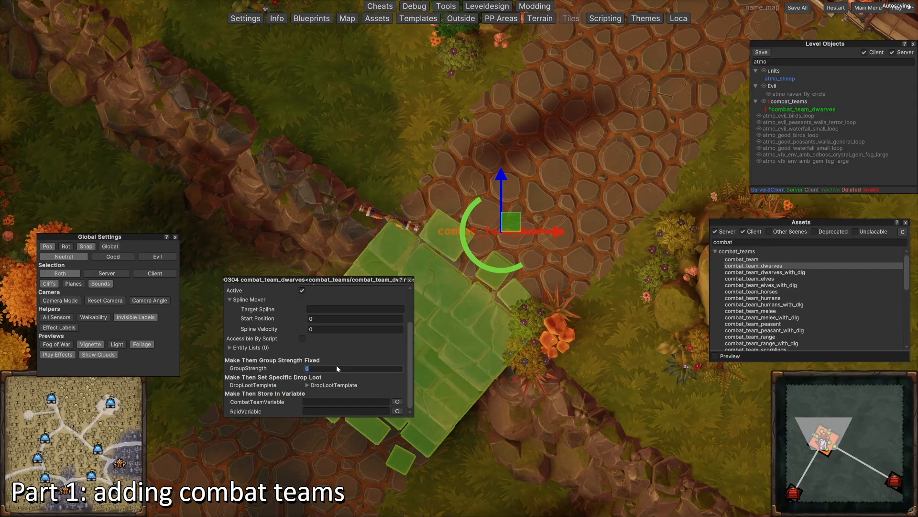
pyautogui.write('13')
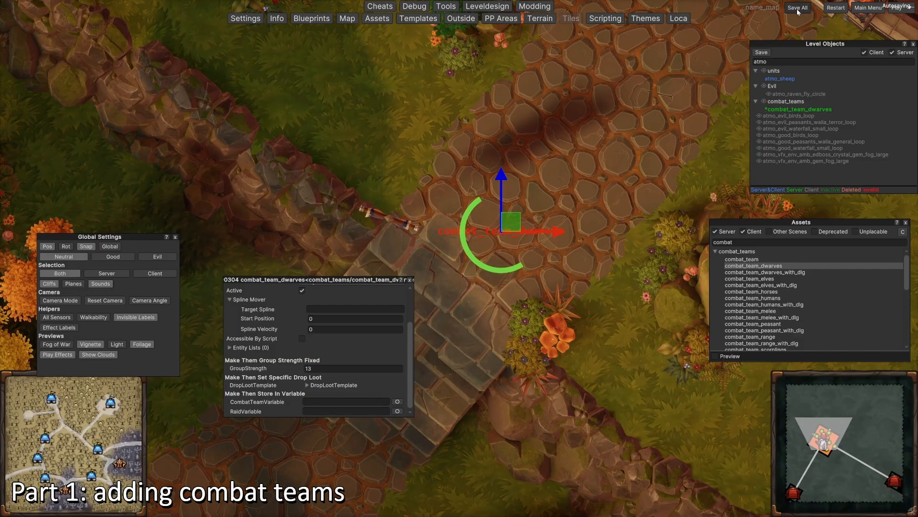
pyautogui.click(604, 177)
# Step: Switch on the Light preview so the map outside the city is evenly lit
pyautogui.scroll(-5, 563, 192)
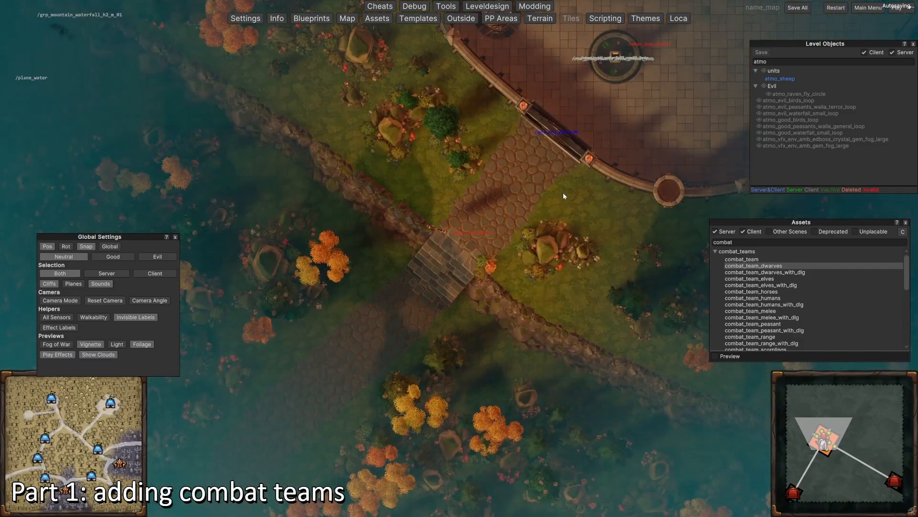
pyautogui.scroll(2, 481, 246)
pyautogui.press('l')
pyautogui.scroll(-5, 481, 246)
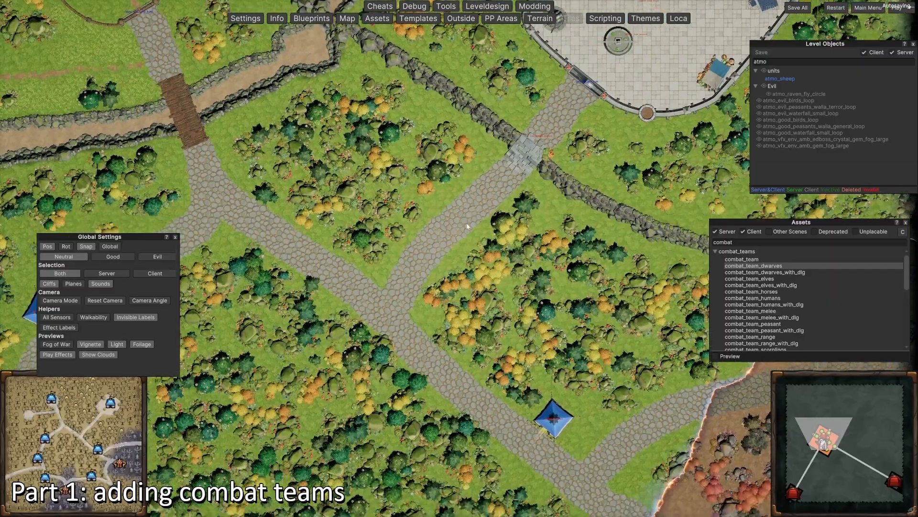
# Step: Place a combat_team_elves by the campfire in the fenced village, set its GroupStrength to 20 and save all changes
pyautogui.scroll(5, 376, 241)
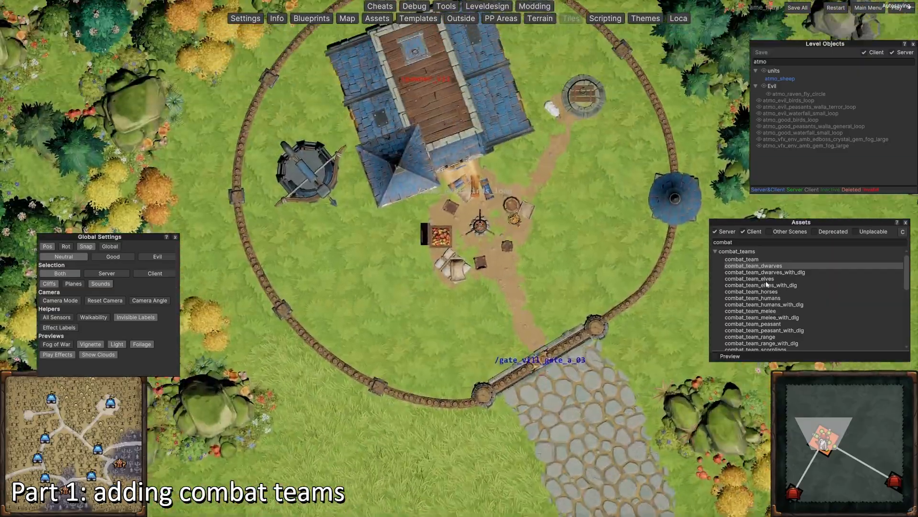
pyautogui.click(463, 218)
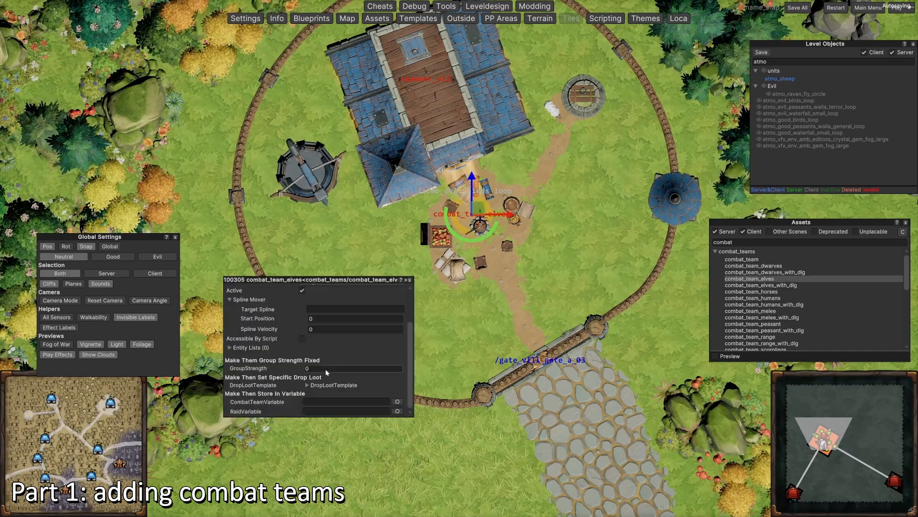
pyautogui.click(328, 366)
pyautogui.write('20')
pyautogui.click(801, 7)
pyautogui.click(586, 196)
# Step: Place a combat_team_humans at the entrance of the blue tent southwest of the wooden bridge, with GroupStrength 6, and save all changes
pyautogui.press('s')
pyautogui.press('a')
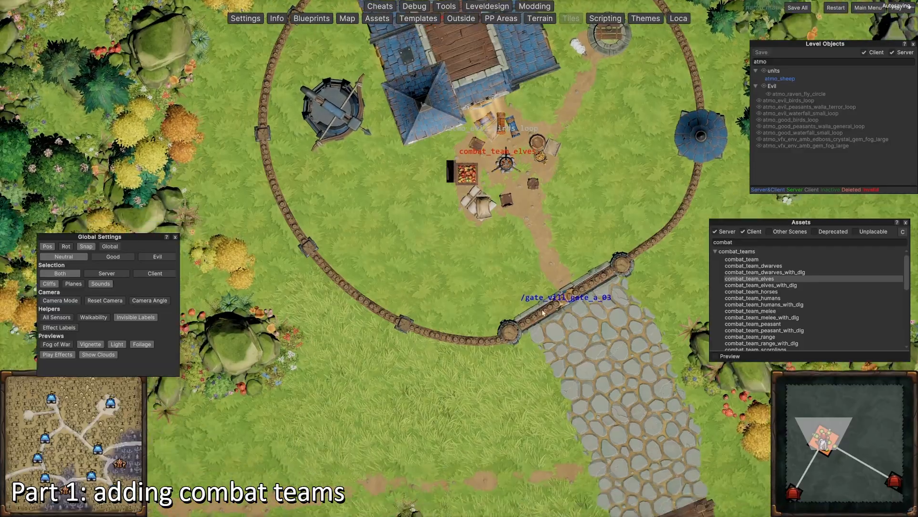
pyautogui.scroll(-3, 382, 280)
pyautogui.press('d')
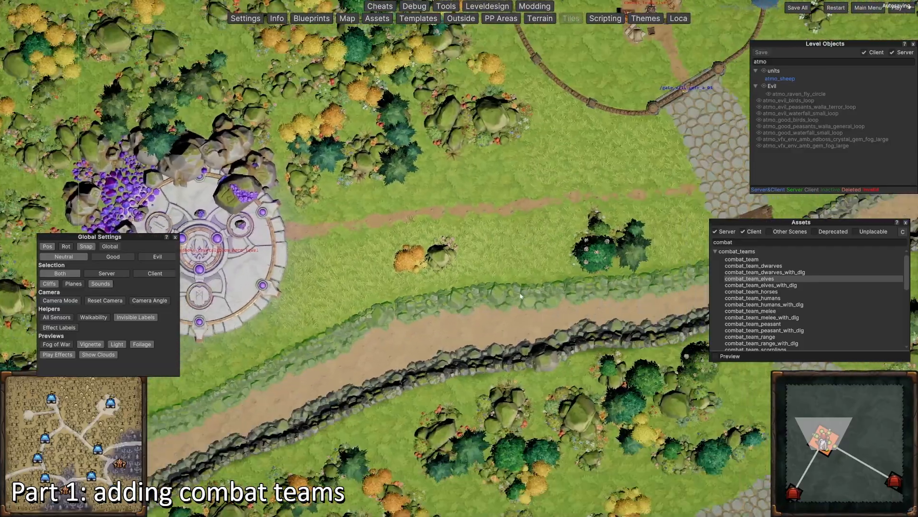
pyautogui.press('s')
pyautogui.press('a')
pyautogui.press('s')
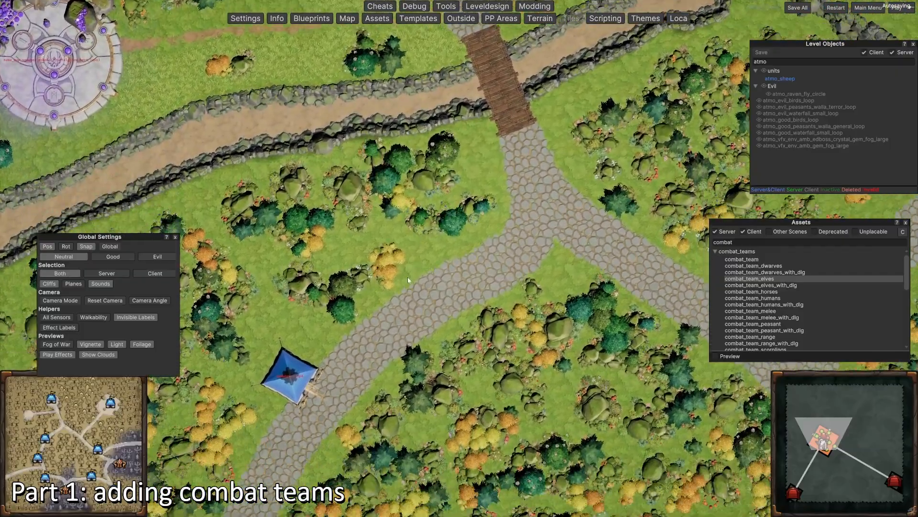
pyautogui.scroll(3, 358, 283)
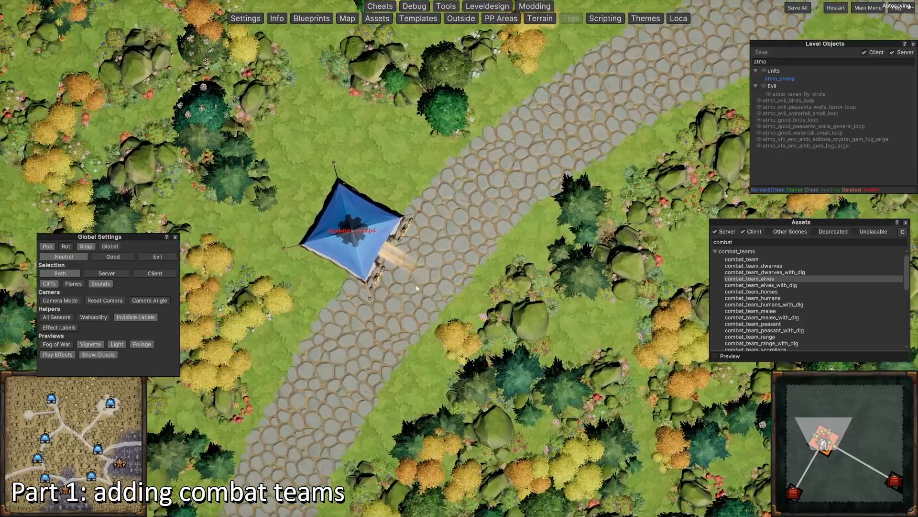
pyautogui.click(758, 297)
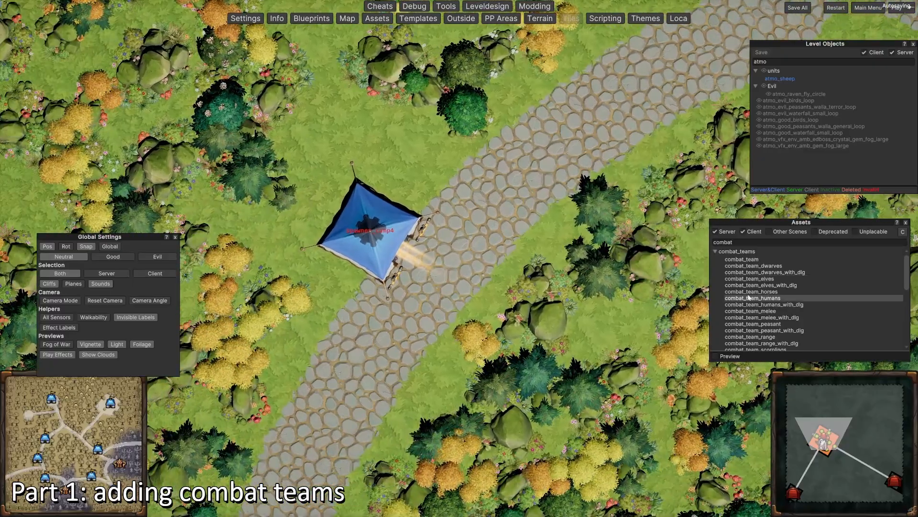
pyautogui.click(419, 263)
pyautogui.write('6')
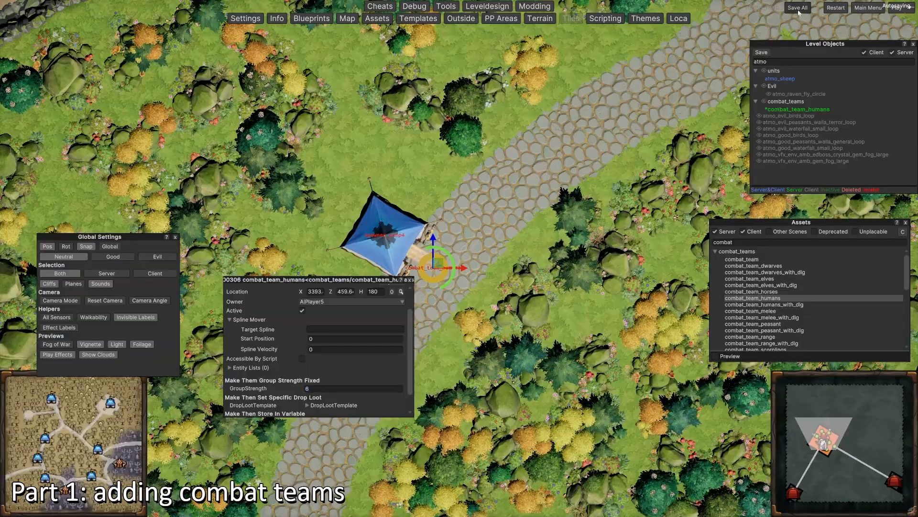
pyautogui.click(799, 10)
pyautogui.click(562, 145)
# Step: Place a combat_team_range in front of the next blue tent down the road, set its GroupStrength to 8 and save all changes
pyautogui.scroll(-5, 531, 115)
pyautogui.scroll(4, 412, 334)
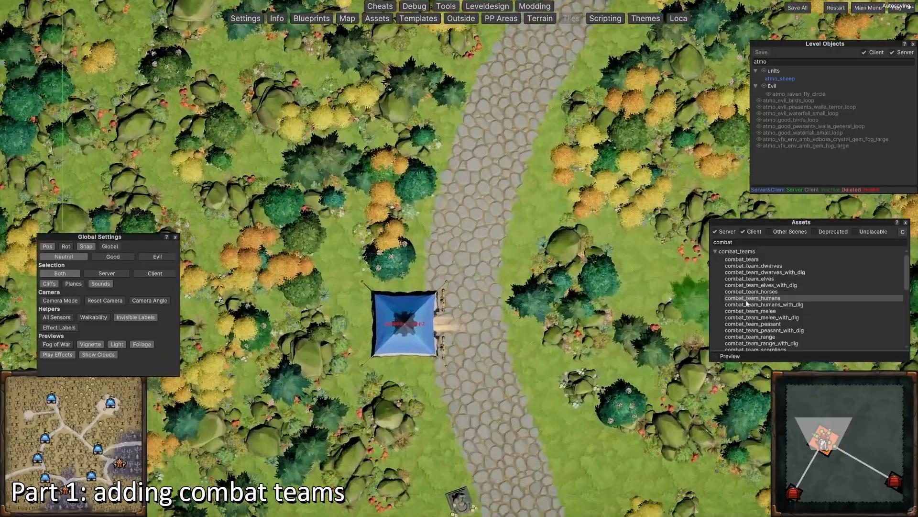
pyautogui.scroll(-2, 746, 305)
pyautogui.moveTo(772, 311); pyautogui.dragTo(591, 249)
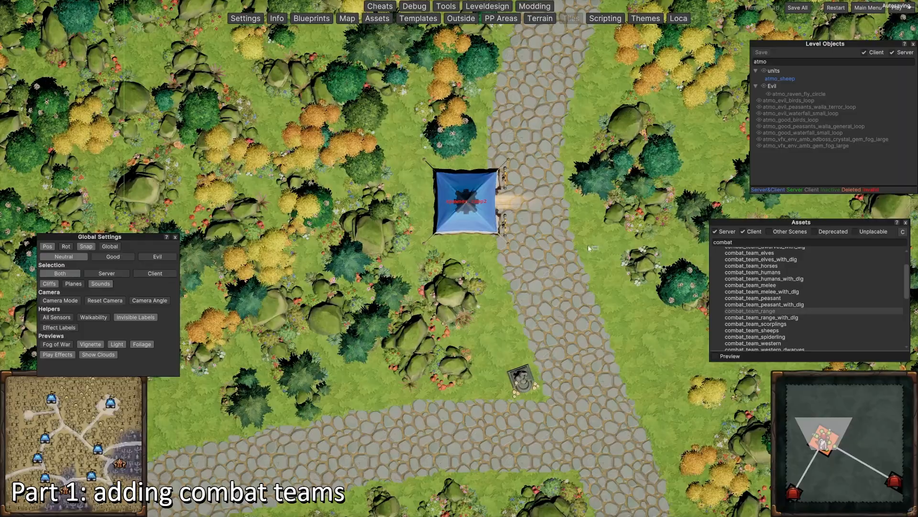
pyautogui.moveTo(533, 210); pyautogui.dragTo(532, 210)
pyautogui.click(325, 366)
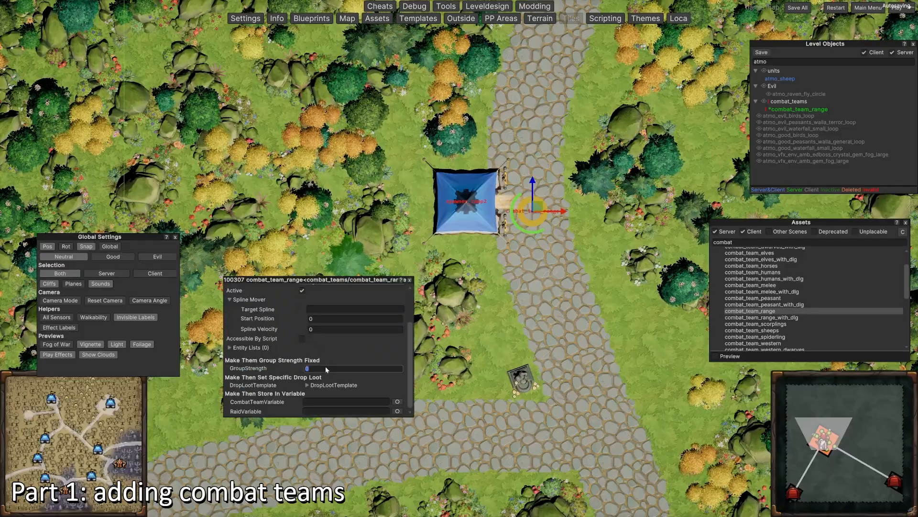
pyautogui.write('8')
pyautogui.click(798, 8)
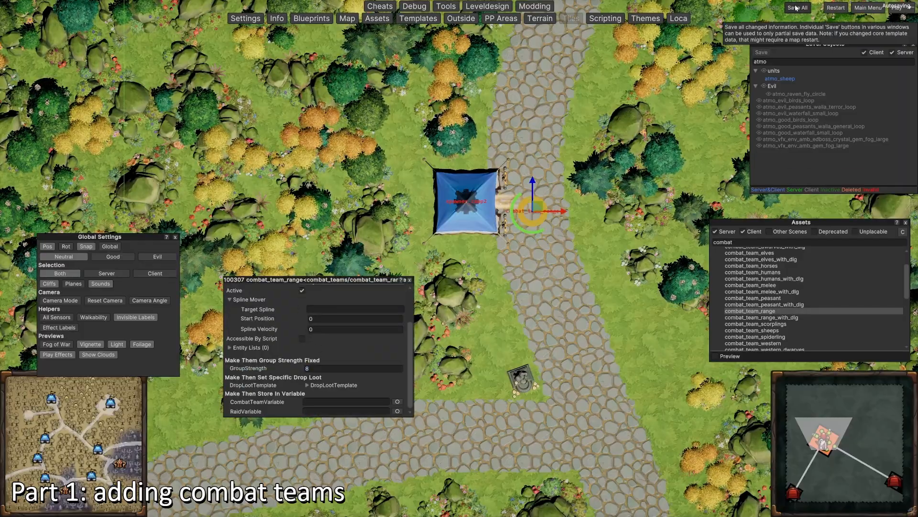
# Step: Place a combat_team_western_dwarves at the blue tent just west of the evil territory, set its GroupStrength to 9 and save all changes
pyautogui.press('a')
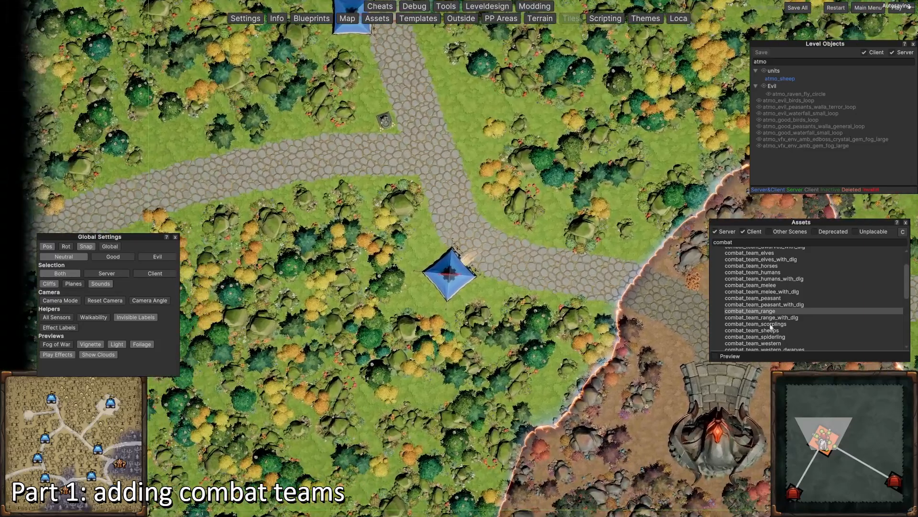
pyautogui.scroll(-1, 768, 334)
pyautogui.click(764, 324)
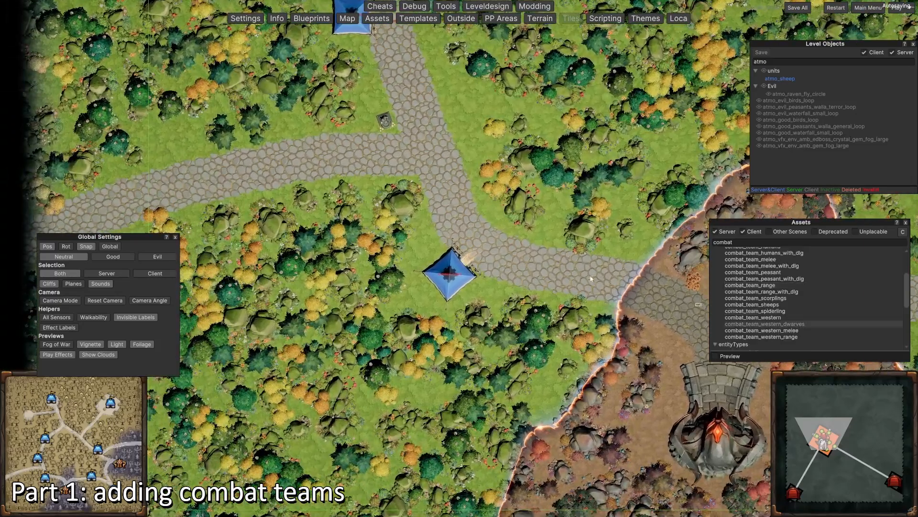
pyautogui.click(473, 248)
pyautogui.click(335, 367)
pyautogui.write('9')
pyautogui.click(802, 17)
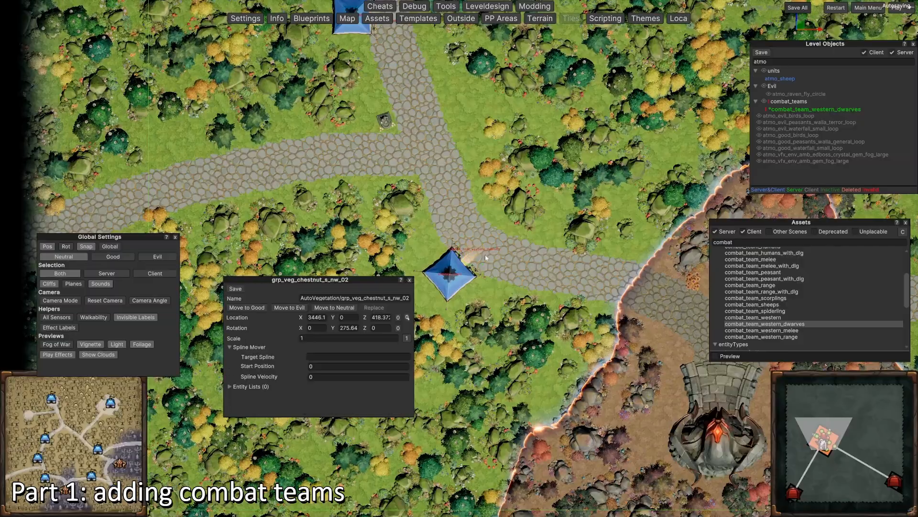
# Step: Place a combat_team_western_melee below the blue tent east of the evil territory, set its GroupStrength to 10 and save all changes
pyautogui.scroll(-2, 531, 194)
pyautogui.press('d')
pyautogui.press('s')
pyautogui.press('w')
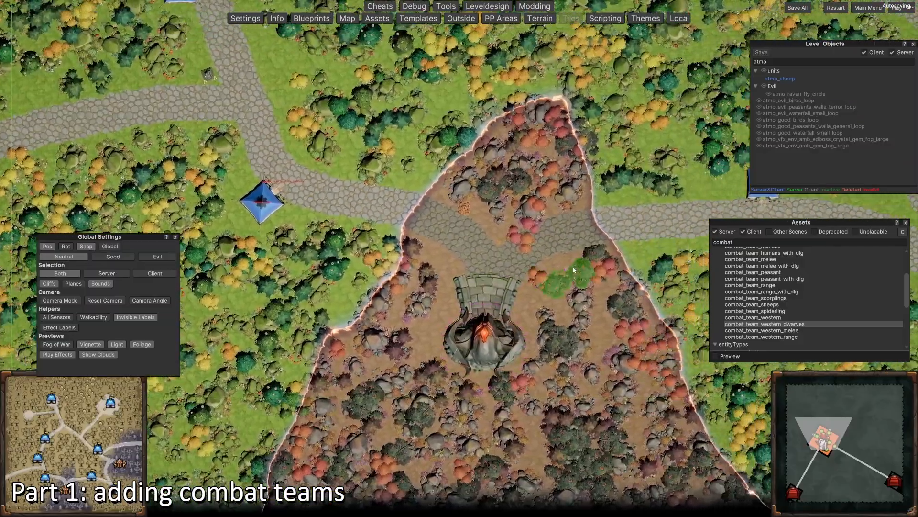
pyautogui.press('d')
pyautogui.scroll(3, 573, 269)
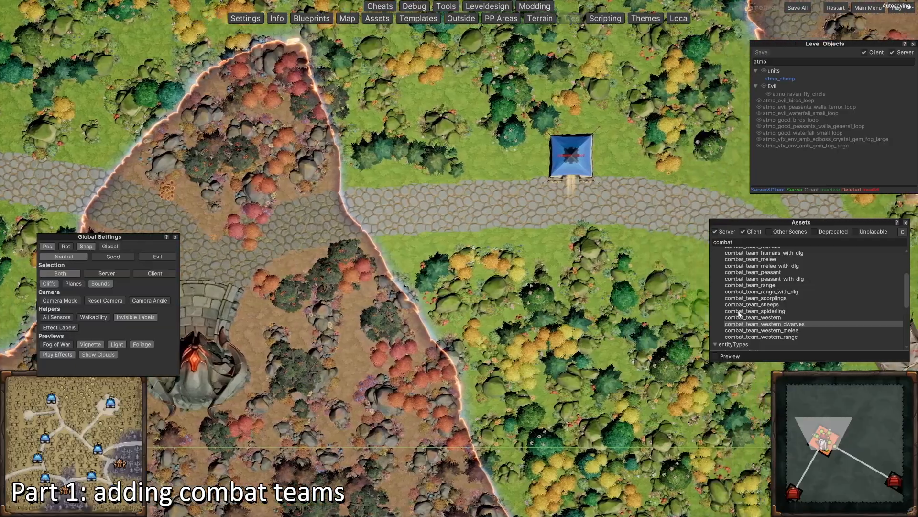
pyautogui.press('w')
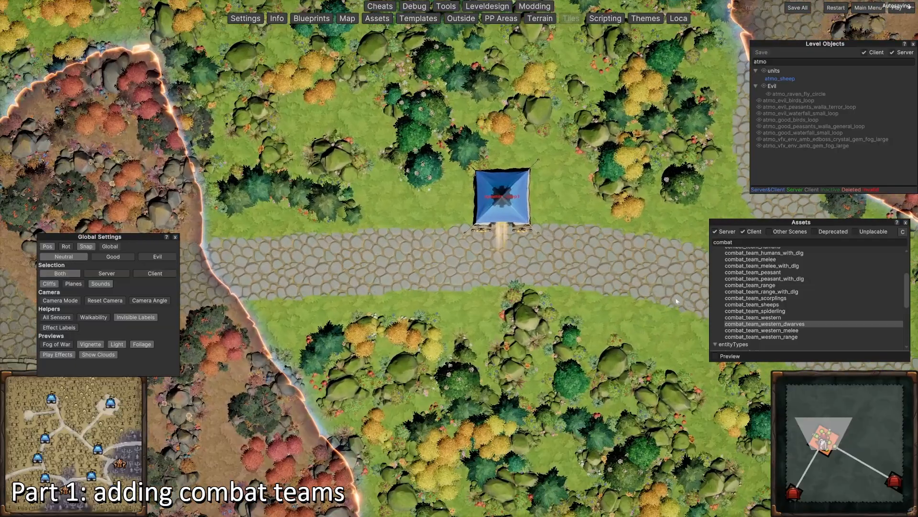
pyautogui.moveTo(785, 333); pyautogui.dragTo(554, 283)
pyautogui.moveTo(507, 259); pyautogui.dragTo(506, 257)
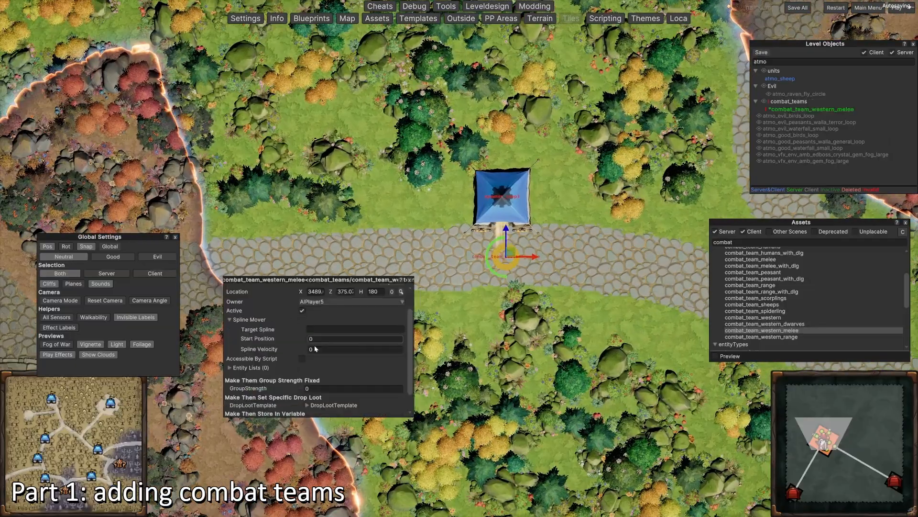
pyautogui.write('10')
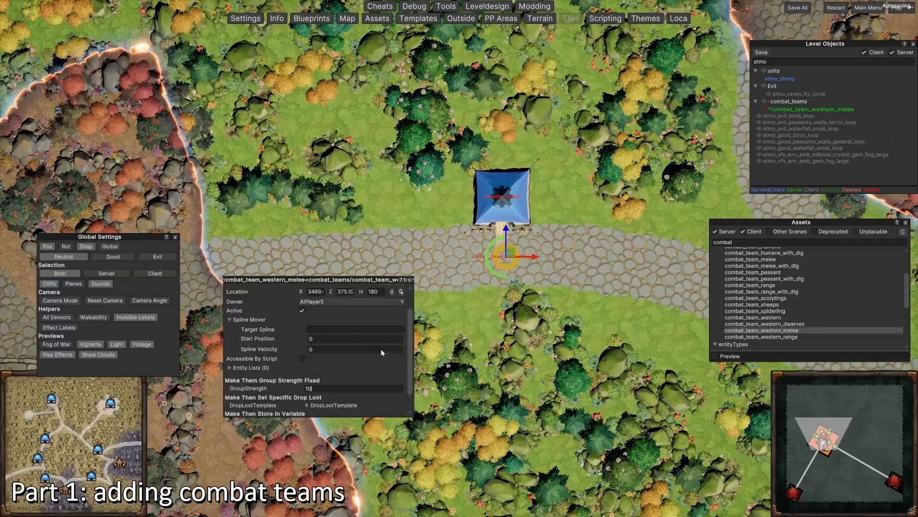
pyautogui.click(542, 259)
# Step: Place a combat_team_dwarves on the road by the grey tent's entrance, set its GroupStrength to 8 and save all changes
pyautogui.press('d')
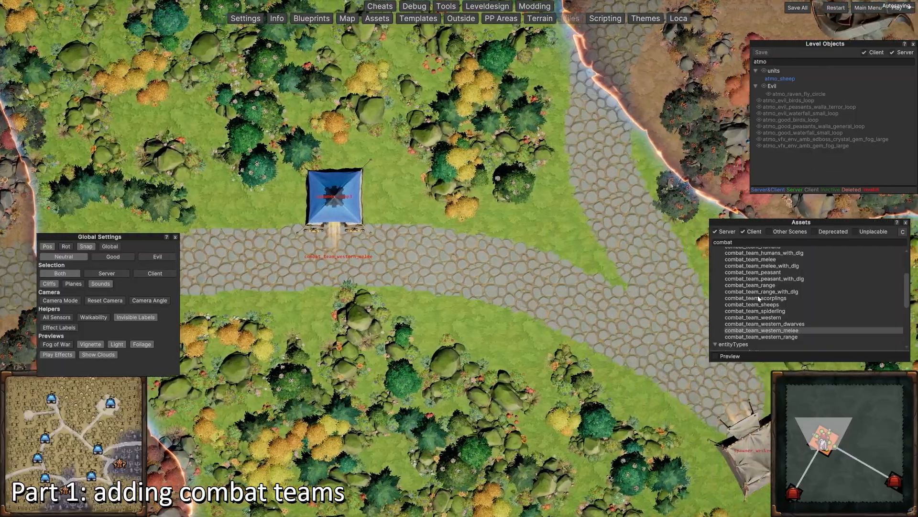
pyautogui.scroll(1, 767, 287)
pyautogui.scroll(1, 766, 273)
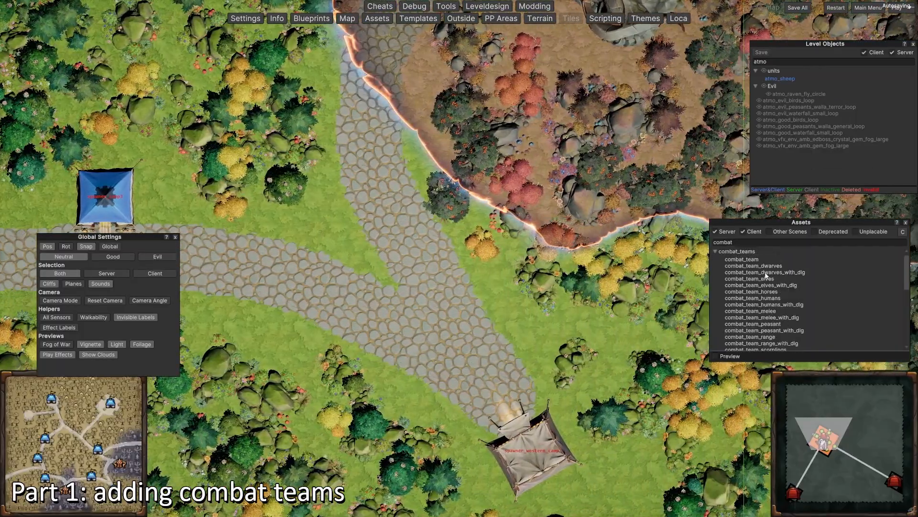
pyautogui.moveTo(768, 269); pyautogui.dragTo(486, 377)
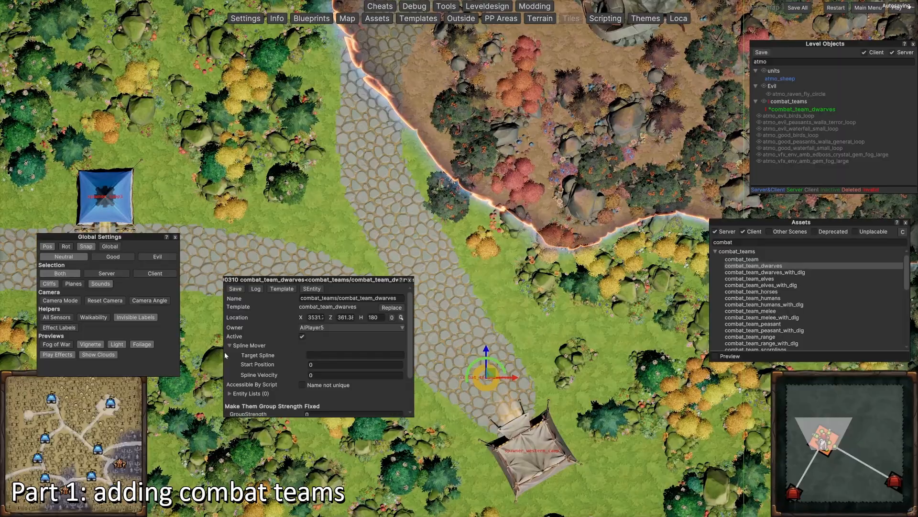
pyautogui.write('8')
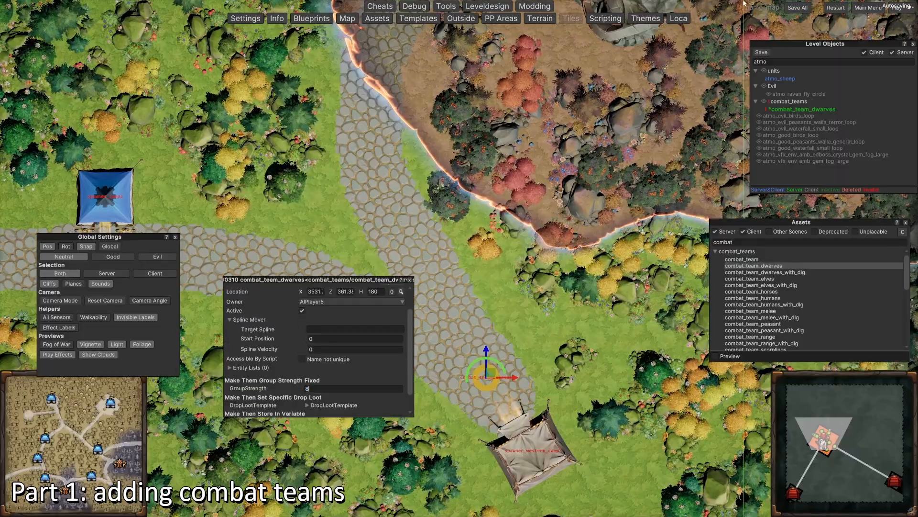
pyautogui.click(349, 156)
# Step: Place a combat_team_humans at the blue tent beside the road fork, set its GroupStrength to 5 and save all changes
pyautogui.scroll(-5, 349, 156)
pyautogui.scroll(3, 349, 156)
pyautogui.press('w')
pyautogui.scroll(2, 776, 287)
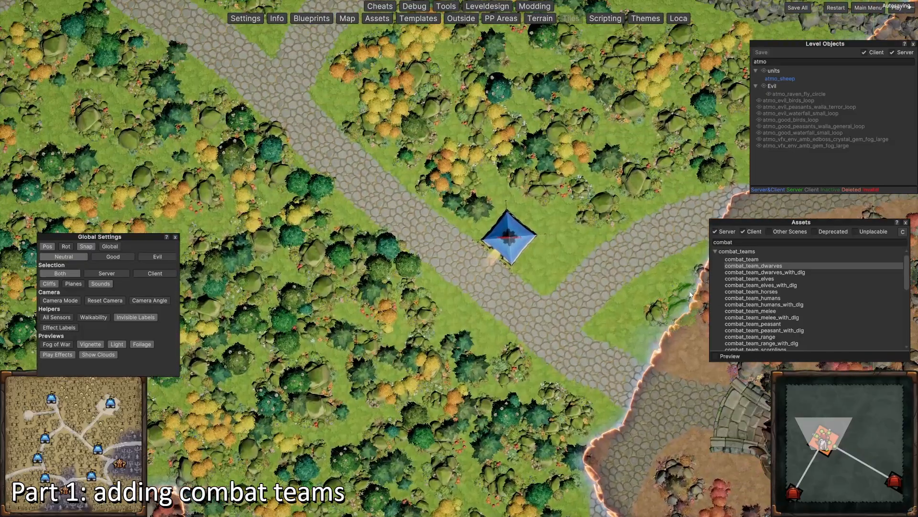
pyautogui.click(762, 297)
pyautogui.click(485, 274)
pyautogui.write('5')
pyautogui.click(789, 5)
# Step: Review the tents, village and roads across the whole map, ending at the walled city square
pyautogui.scroll(-5, 371, 202)
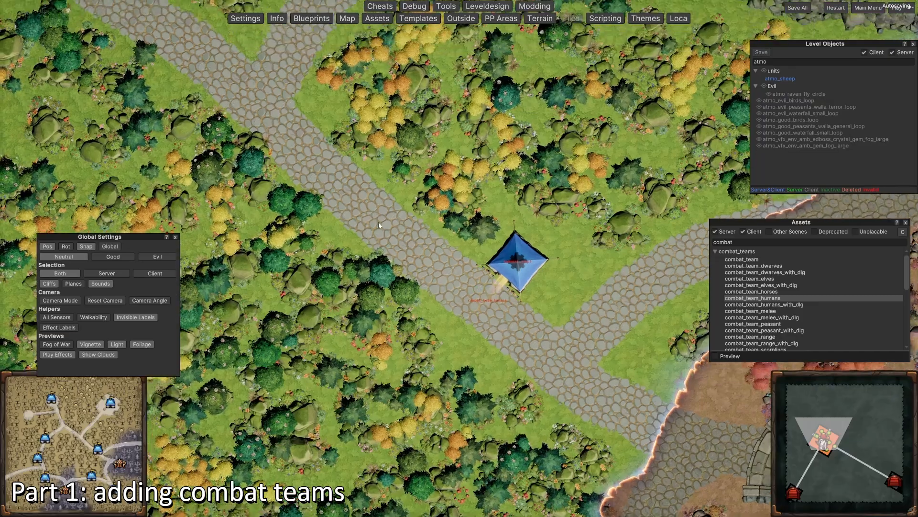
pyautogui.press('w')
pyautogui.press('a')
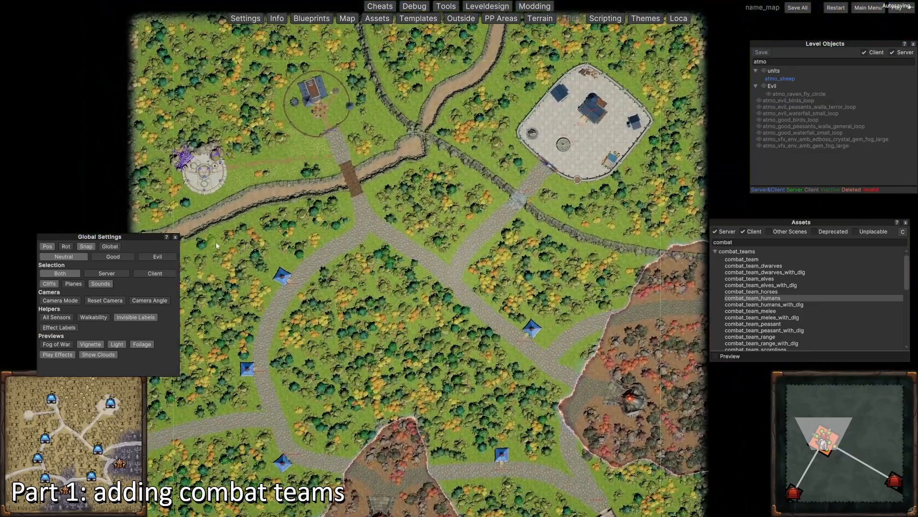
pyautogui.press('s')
pyautogui.scroll(5, 324, 308)
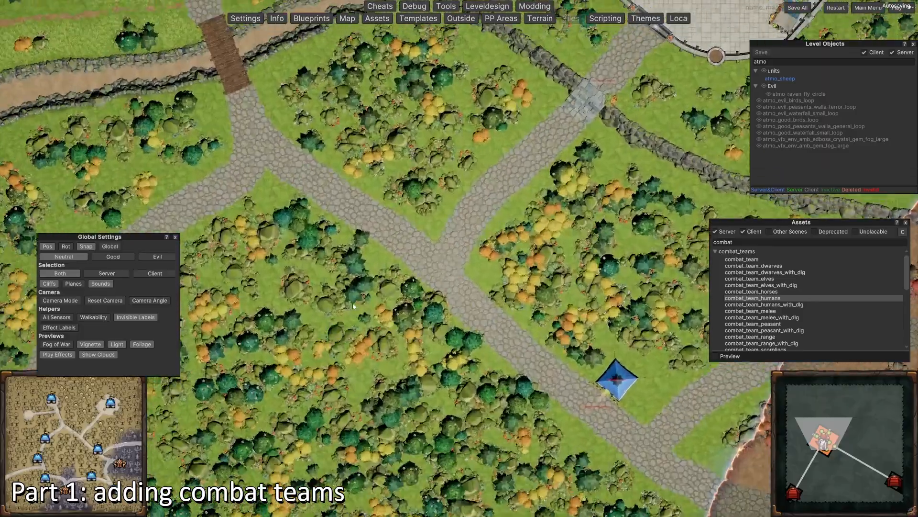
pyautogui.press('w')
pyautogui.press('d')
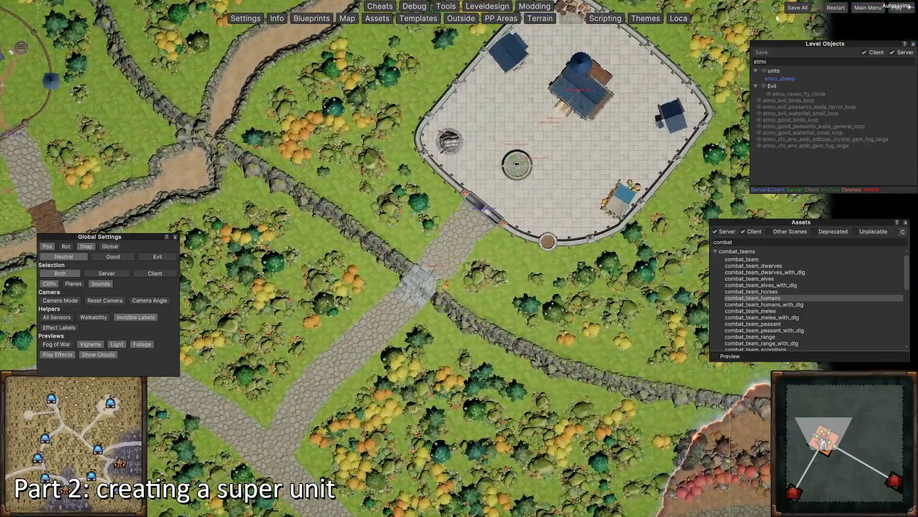
# Step: Examine the city square around the fountain and the spawner building
pyautogui.scroll(3, 521, 227)
pyautogui.press('w')
pyautogui.press('d')
pyautogui.scroll(3, 522, 227)
pyautogui.press('w')
pyautogui.scroll(-2, 431, 217)
pyautogui.scroll(4, 433, 199)
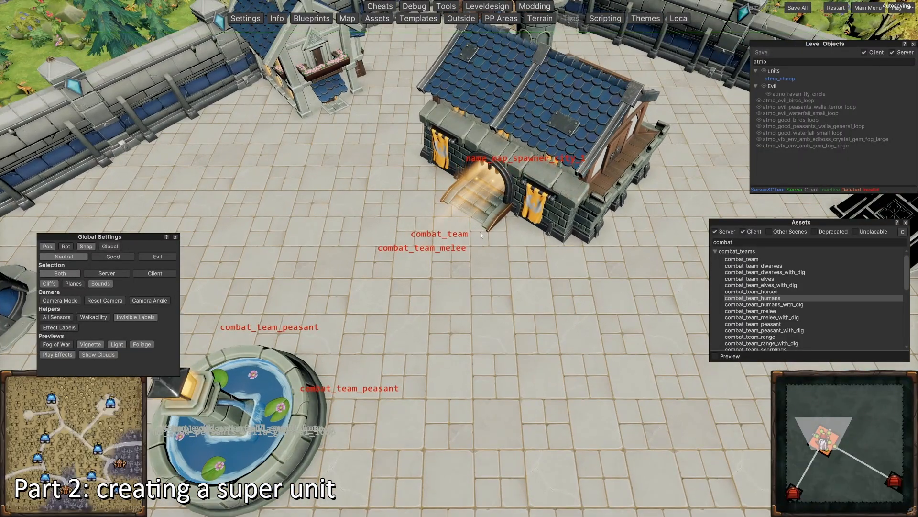
pyautogui.click(483, 192)
pyautogui.scroll(-4, 484, 193)
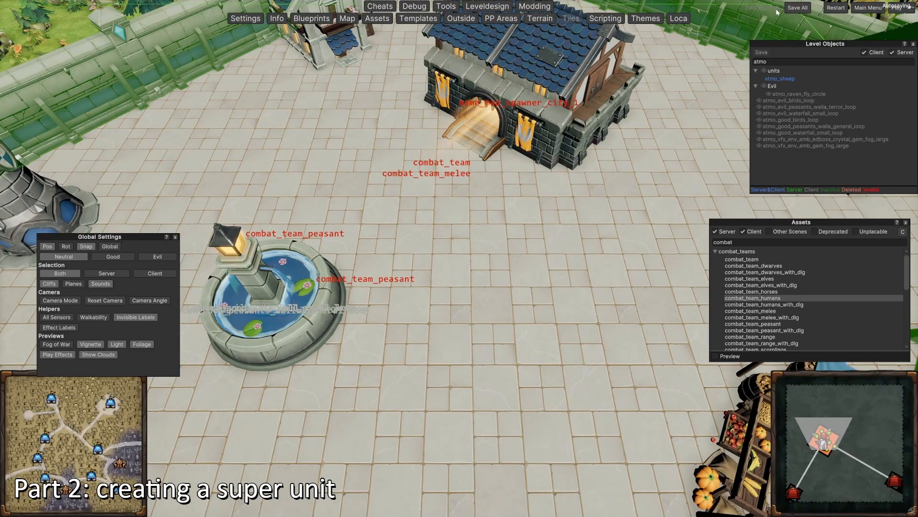
# Step: Search the assets for fighter and hero, browse the hero units, and filter the list by fighter again
pyautogui.click(741, 242)
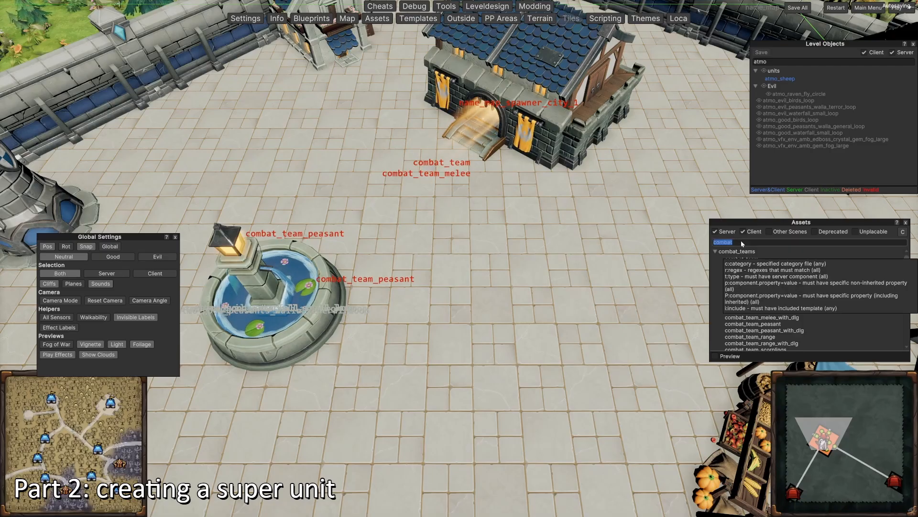
pyautogui.write('fighter')
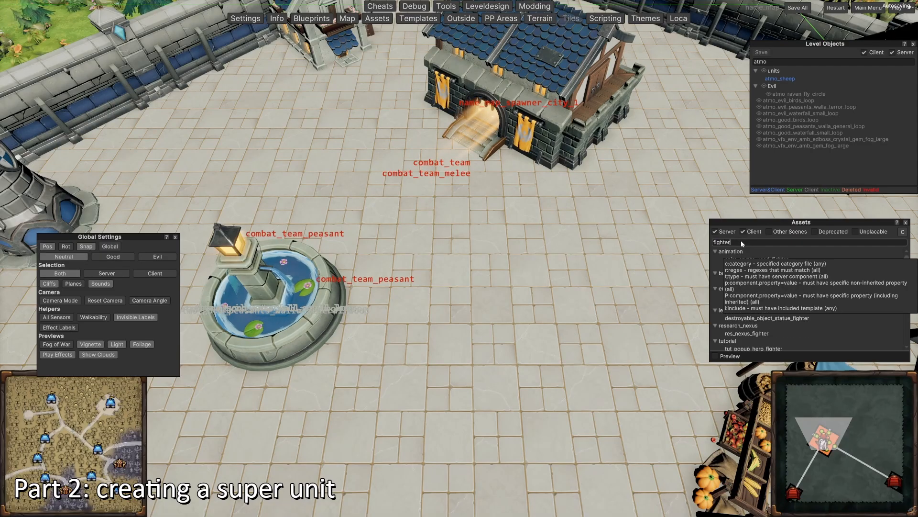
pyautogui.click(735, 242)
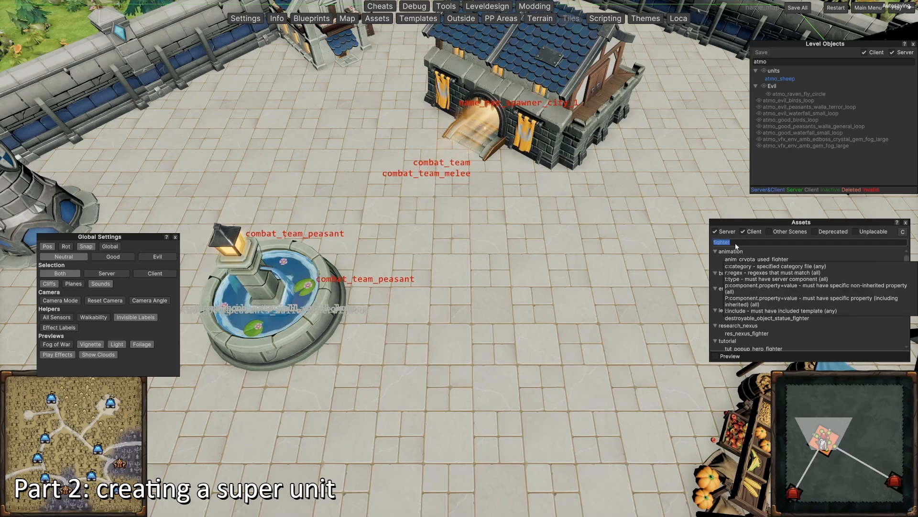
pyautogui.write('hero')
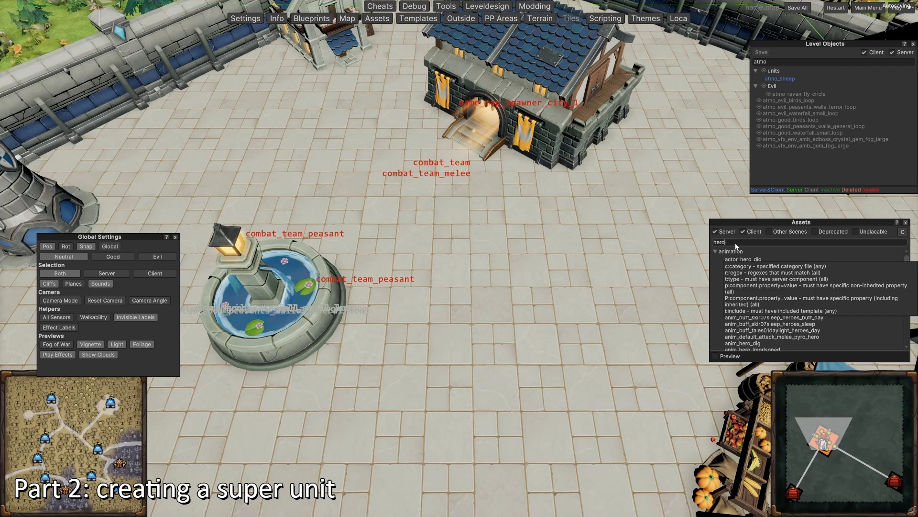
pyautogui.scroll(-10, 750, 273)
pyautogui.scroll(-15, 750, 274)
pyautogui.scroll(-15, 734, 285)
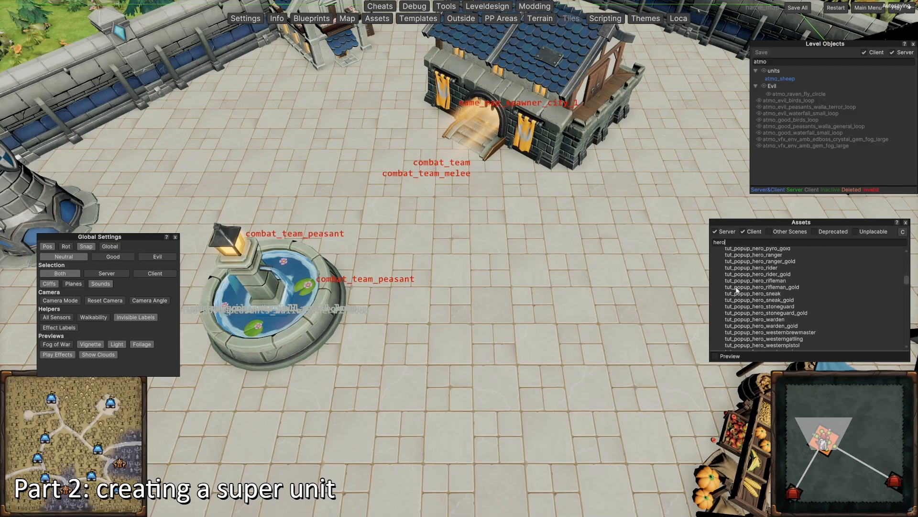
pyautogui.scroll(-8, 737, 289)
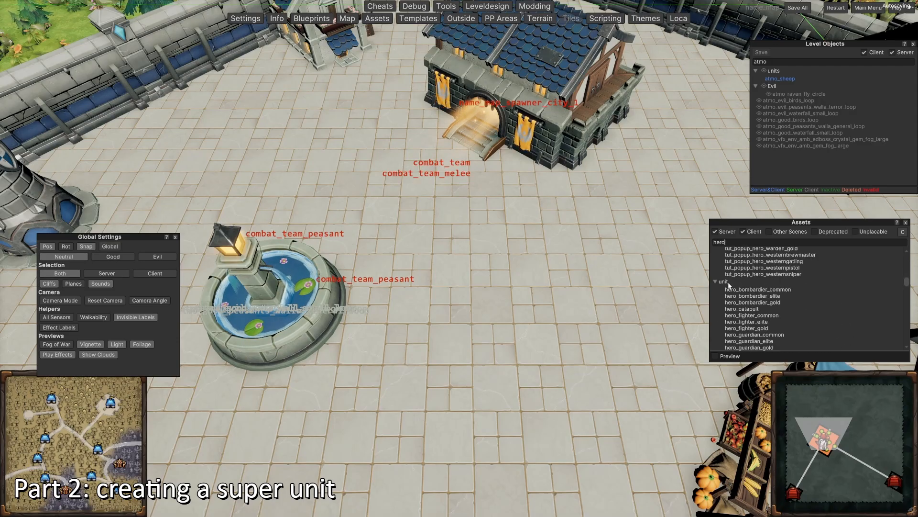
pyautogui.scroll(-10, 757, 301)
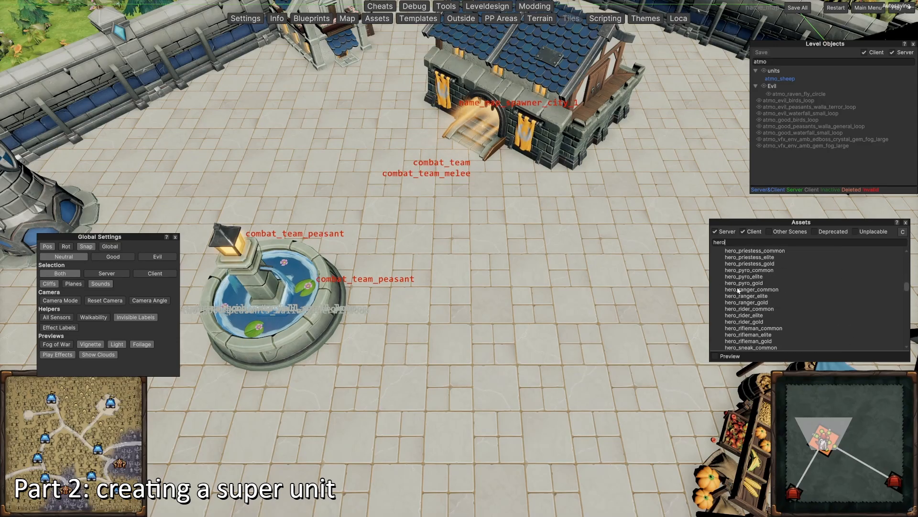
pyautogui.scroll(-3, 740, 300)
pyautogui.scroll(8, 741, 303)
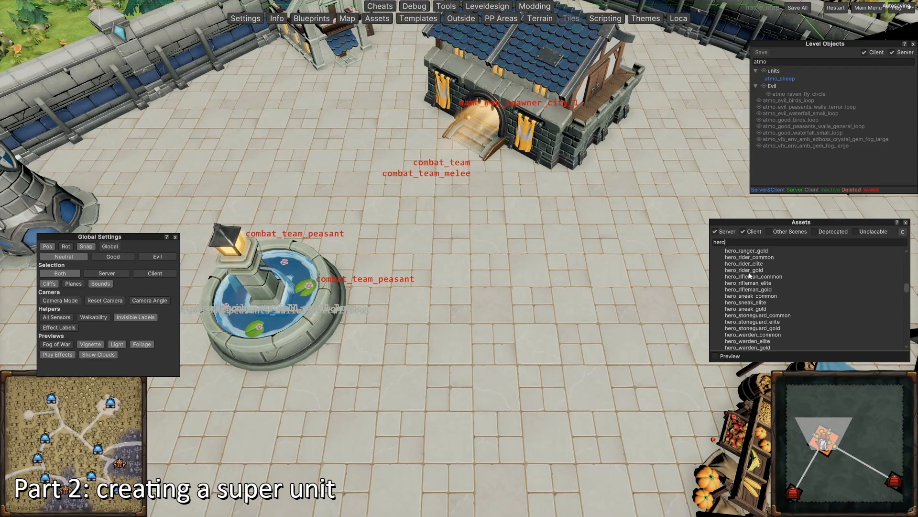
pyautogui.doubleClick(728, 241)
pyautogui.write('fight')
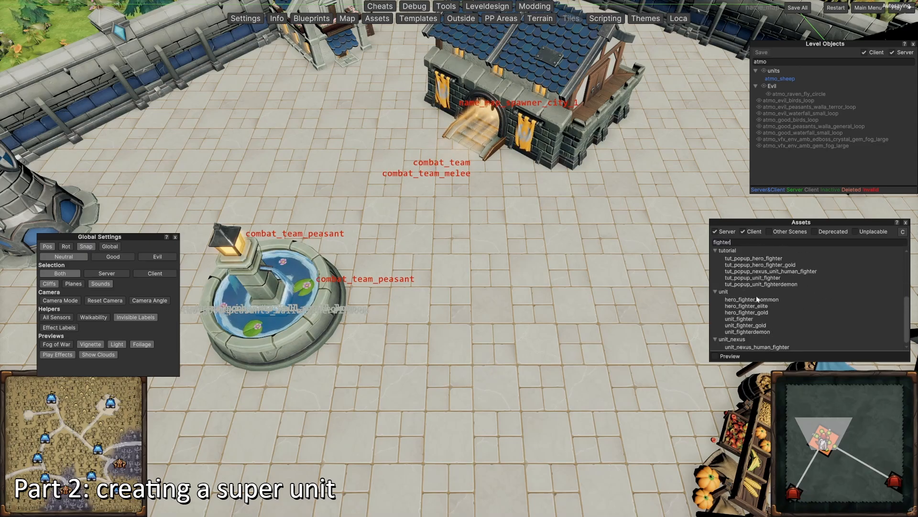
# Step: Try out unit_fighter, unit_fighter_gold and unit_fighterdemon one after another on the city square, deleting each one
pyautogui.click(743, 319)
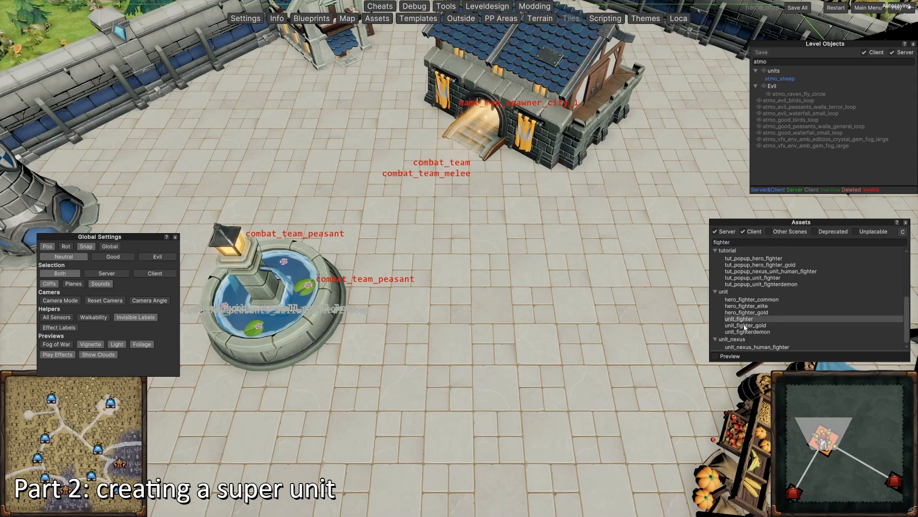
pyautogui.moveTo(742, 319); pyautogui.dragTo(523, 261)
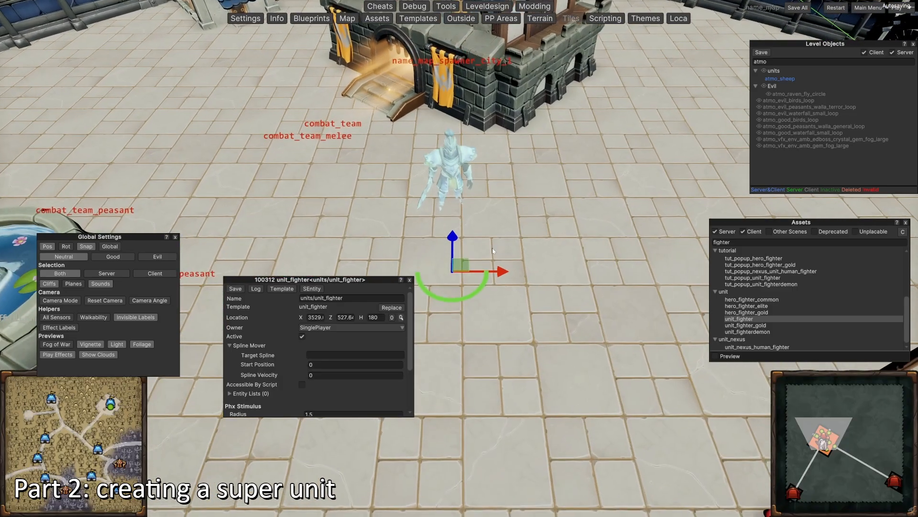
pyautogui.press('Delete')
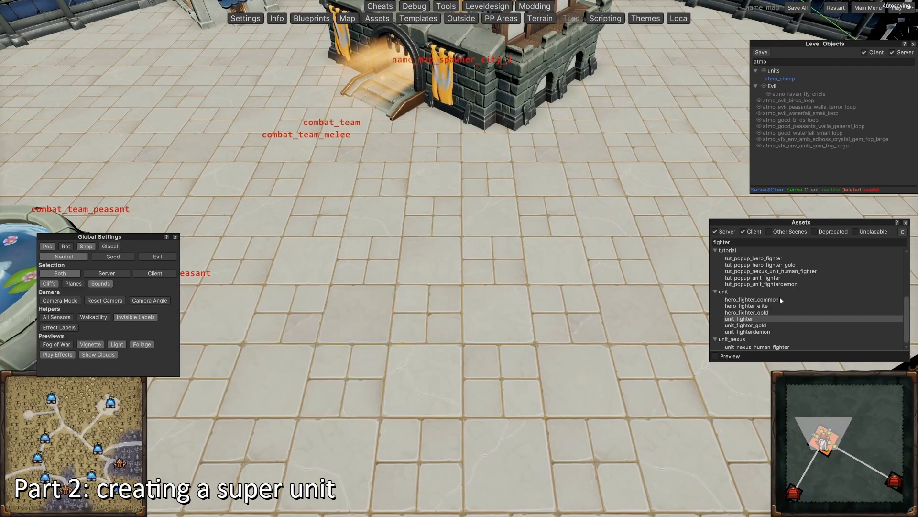
pyautogui.moveTo(745, 326); pyautogui.dragTo(484, 266)
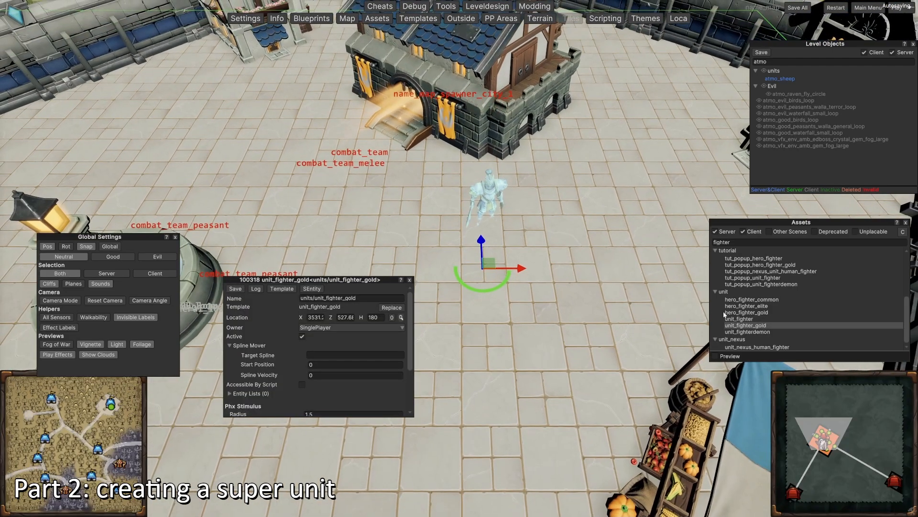
pyautogui.press('Delete')
pyautogui.moveTo(747, 331); pyautogui.dragTo(482, 268)
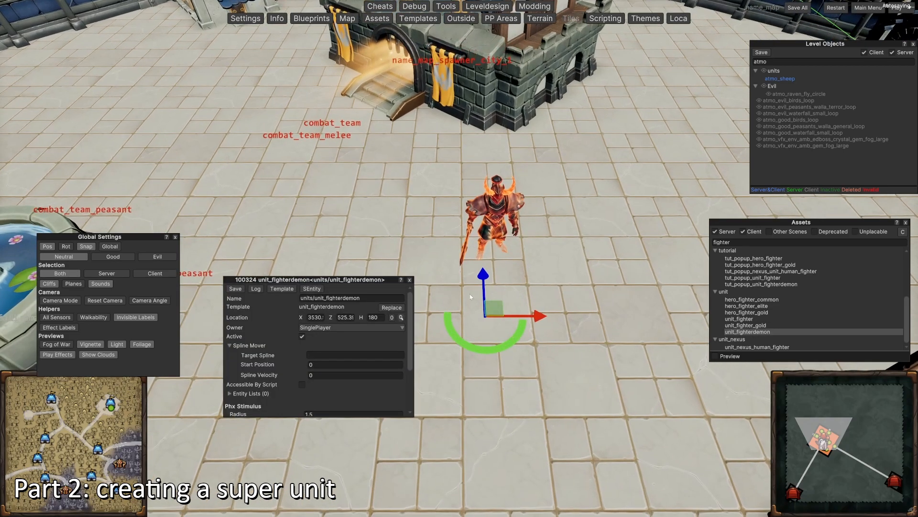
pyautogui.press('Delete')
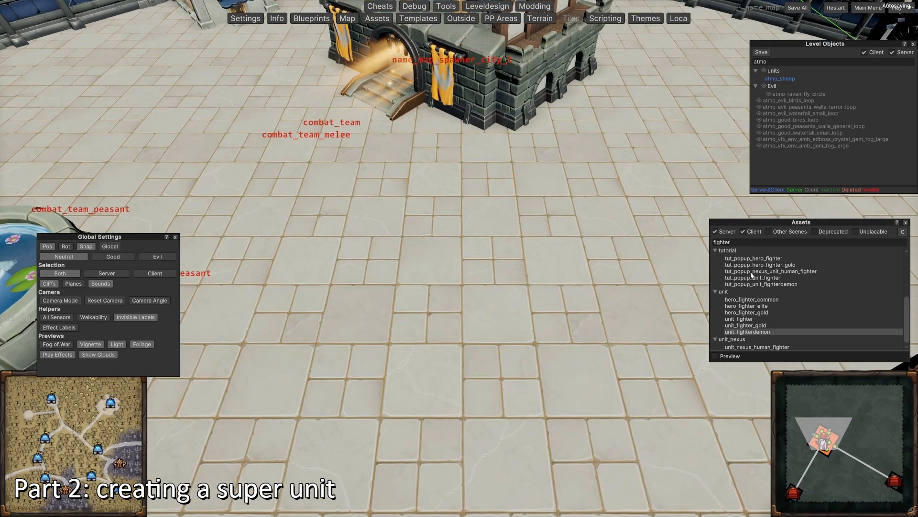
# Step: Try placing a hero_fighter_gold in front of the city spawner building and remove it again
pyautogui.press('w')
pyautogui.press('a')
pyautogui.moveTo(751, 312); pyautogui.dragTo(551, 321)
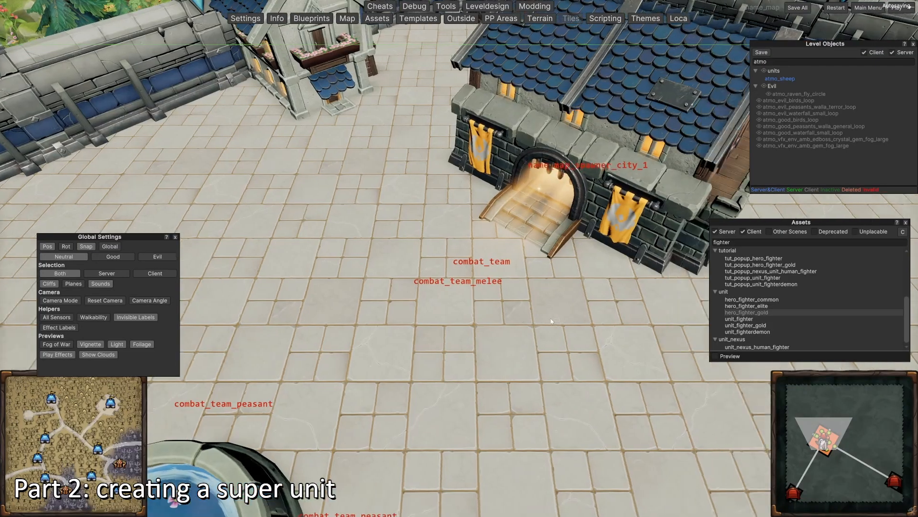
pyautogui.scroll(-3, 729, 311)
pyautogui.moveTo(729, 311); pyautogui.dragTo(516, 327)
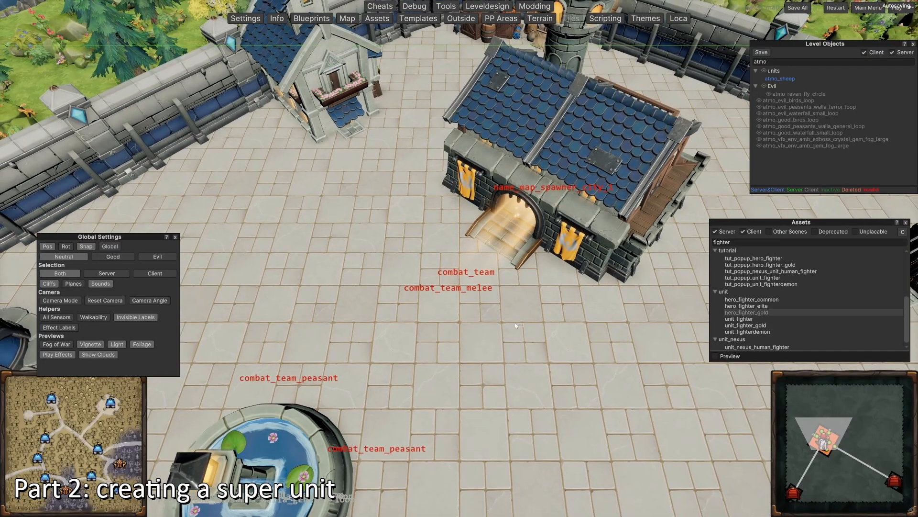
pyautogui.press('Delete')
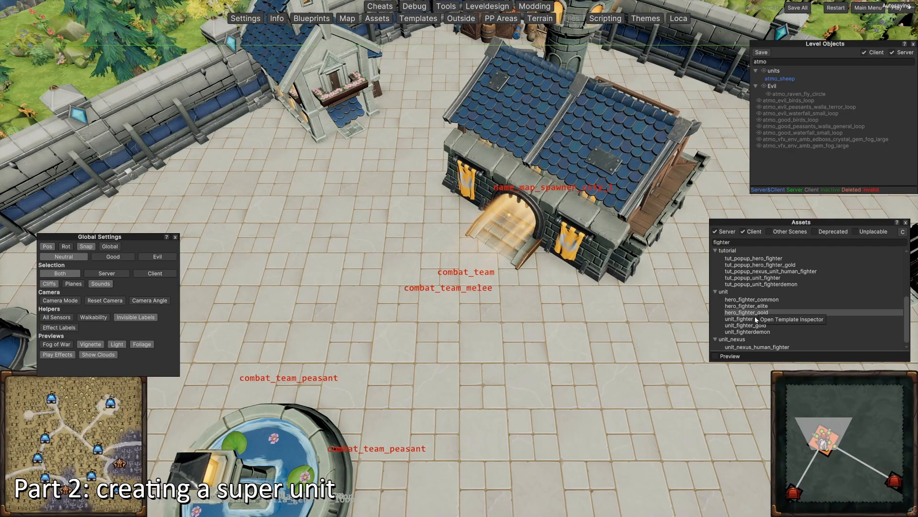
# Step: Derive a template named name_map_hero_fighter_gold from hero_fighter_gold and restart the level
pyautogui.click(787, 321)
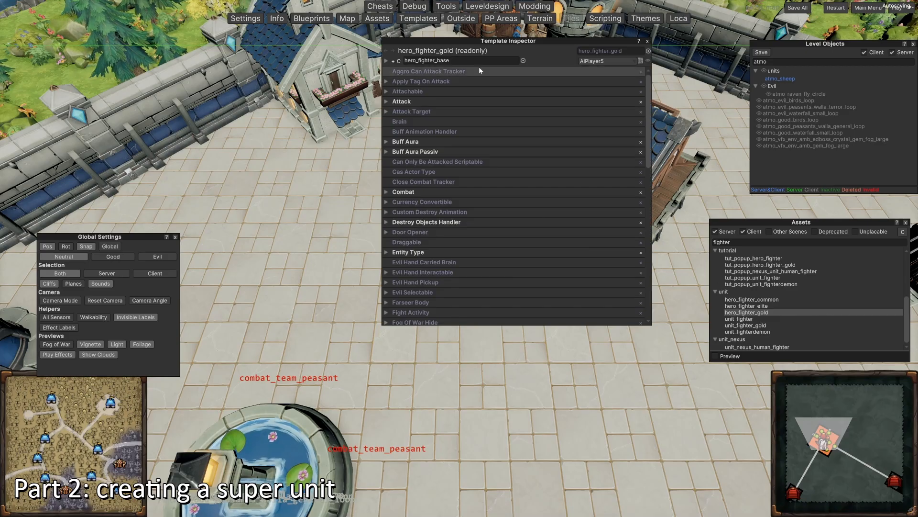
pyautogui.rightClick(450, 53)
pyautogui.click(498, 101)
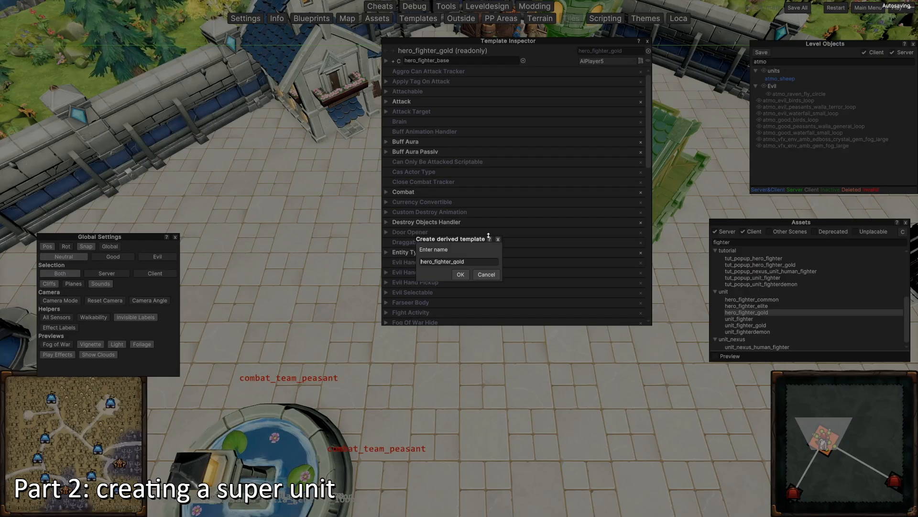
pyautogui.write('name_map_')
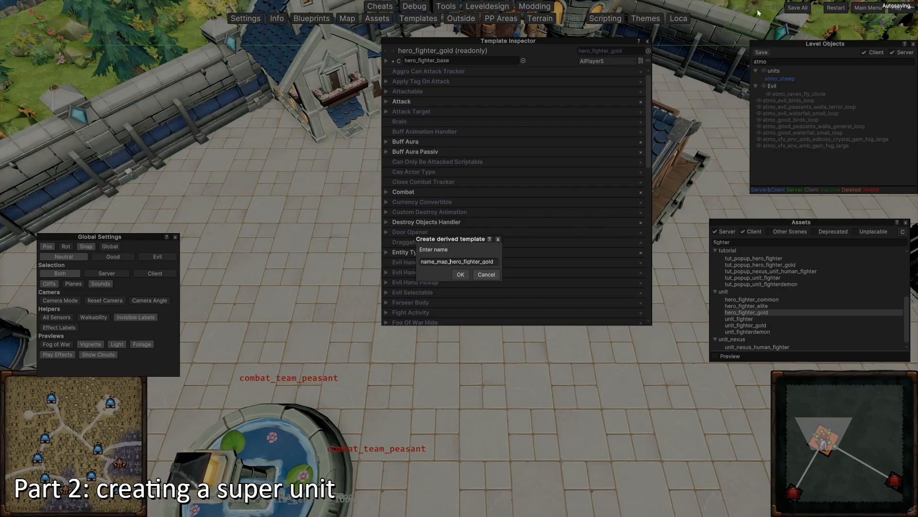
pyautogui.click(460, 274)
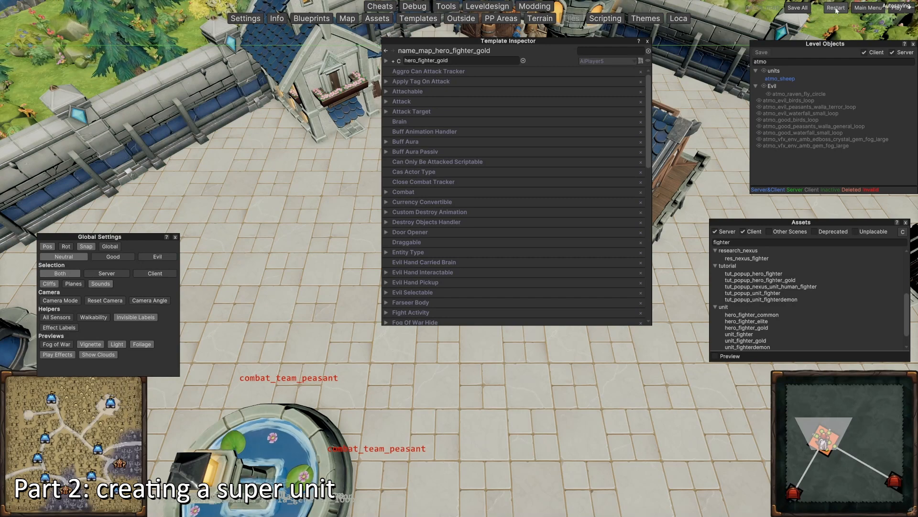
pyautogui.click(836, 8)
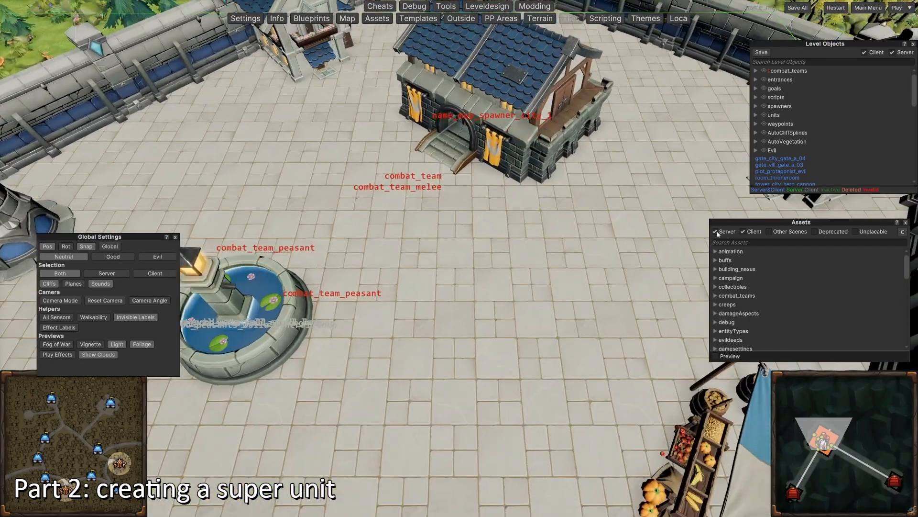
# Step: Place a name_map_hero_fighter_gold on the city square, rotate it, and move it near the spawner building
pyautogui.click(739, 244)
pyautogui.write('name_map')
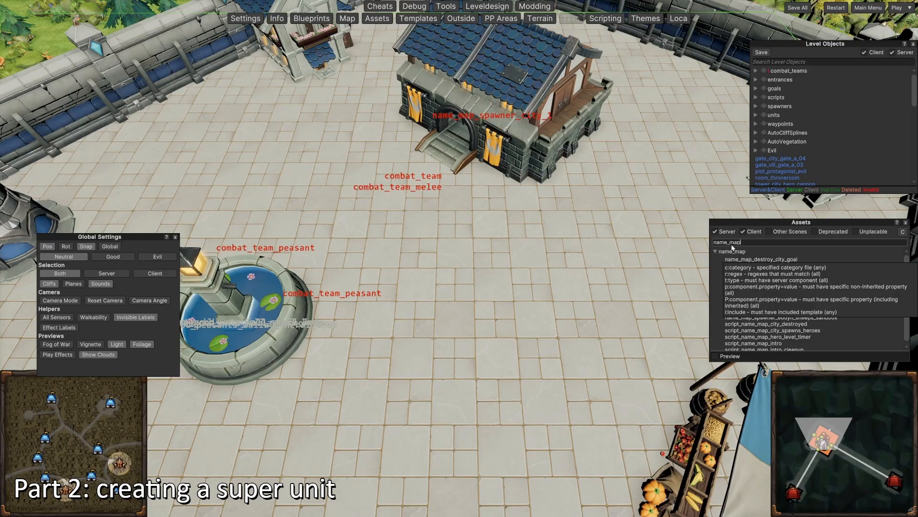
pyautogui.click(760, 265)
pyautogui.click(444, 230)
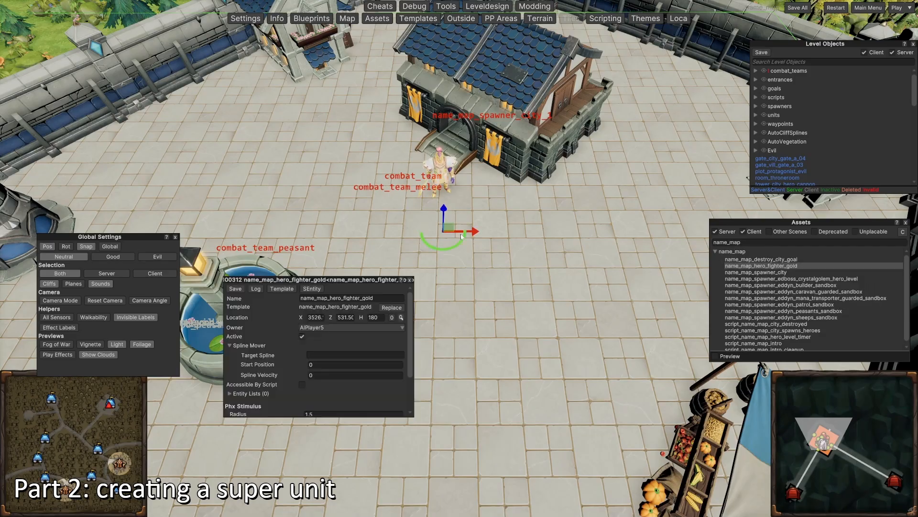
pyautogui.moveTo(431, 245); pyautogui.dragTo(423, 241)
pyautogui.press('w')
pyautogui.moveTo(447, 304); pyautogui.dragTo(503, 221)
pyautogui.press('a')
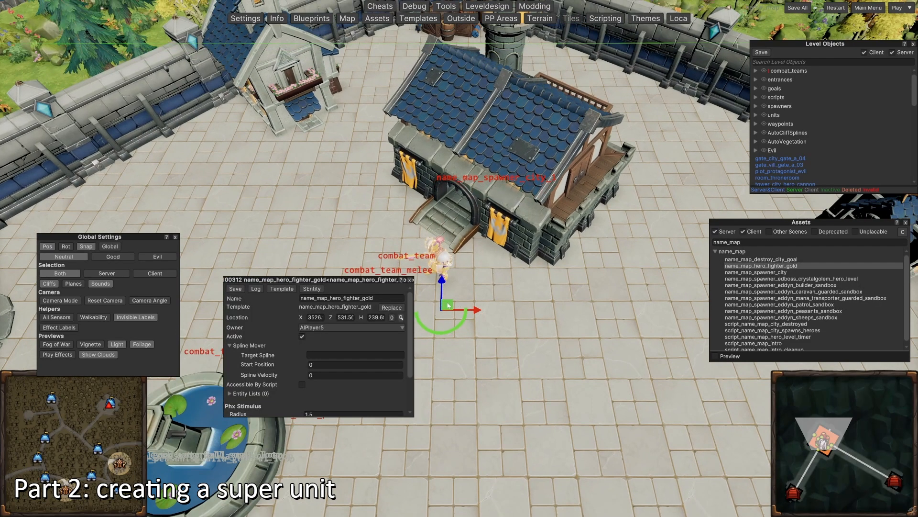
# Step: Move the combat_team and combat_team_melee away from the spawner building to just northeast of the fountain
pyautogui.click(566, 256)
pyautogui.press('s')
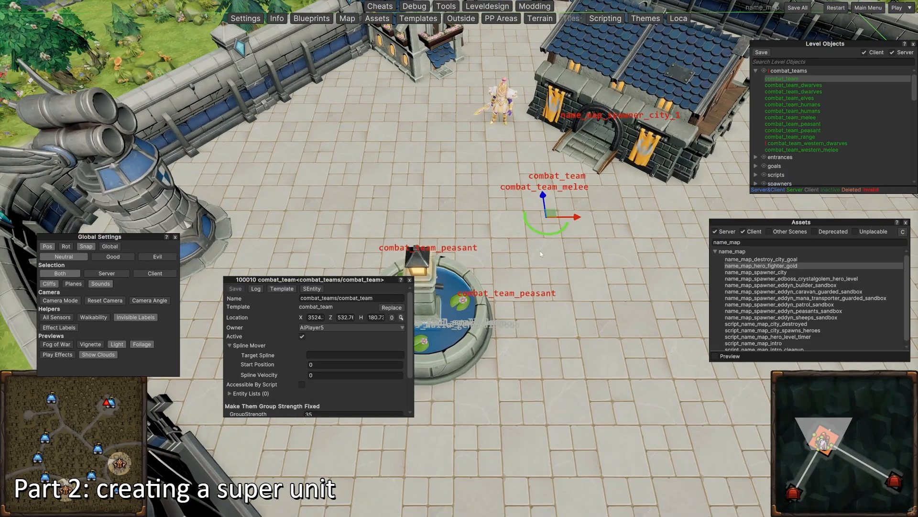
pyautogui.press('t')
pyautogui.scroll(2, 547, 232)
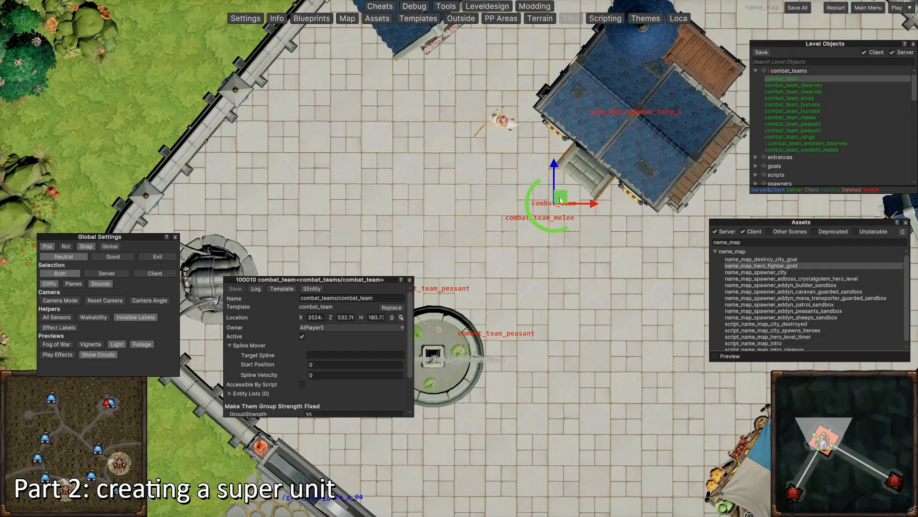
pyautogui.moveTo(560, 200); pyautogui.dragTo(505, 264)
pyautogui.press('s')
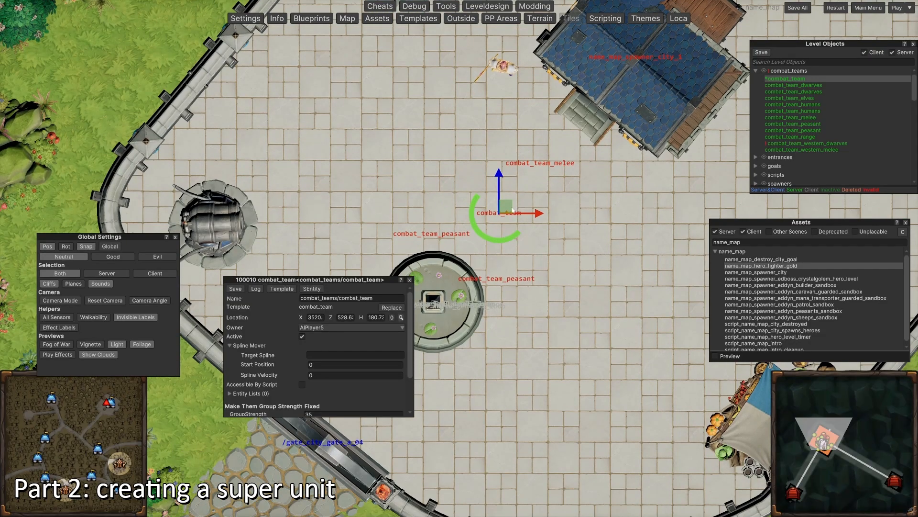
pyautogui.moveTo(510, 208); pyautogui.dragTo(527, 193)
pyautogui.click(540, 162)
pyautogui.moveTo(547, 157); pyautogui.dragTo(518, 207)
# Step: Move the golden hero fighter right beside the spawner building's stairs and rotate it to face the square
pyautogui.click(502, 66)
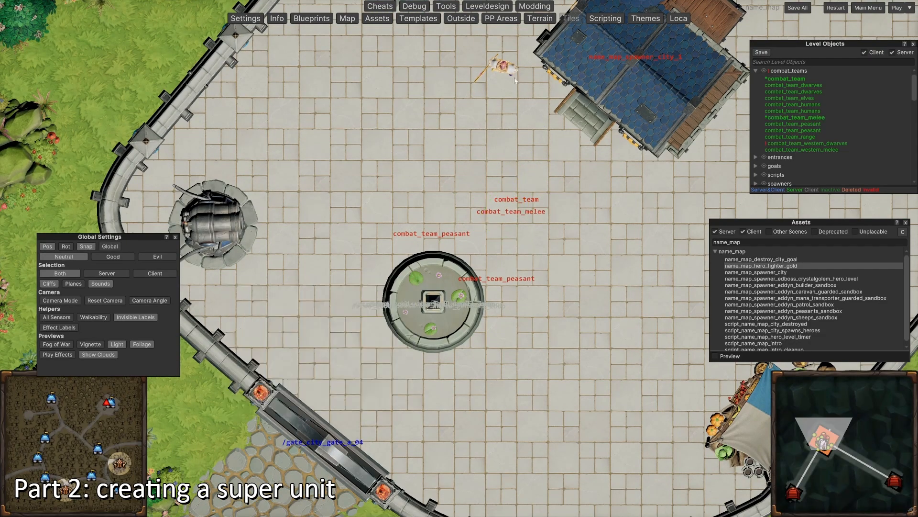
pyautogui.moveTo(515, 61); pyautogui.dragTo(555, 85)
pyautogui.moveTo(547, 116); pyautogui.dragTo(538, 113)
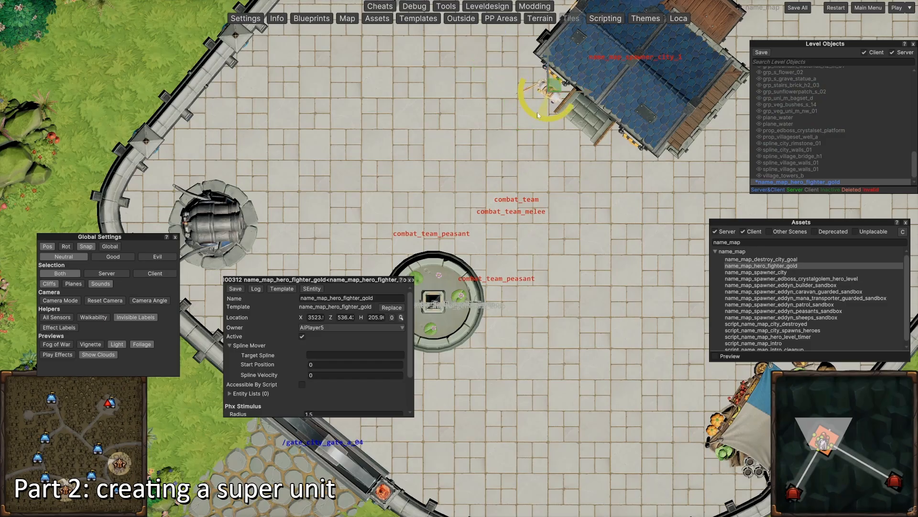
pyautogui.click(522, 163)
# Step: Open the template of the golden hero fighter beside the spawner building and examine its Attack settings
pyautogui.scroll(3, 525, 164)
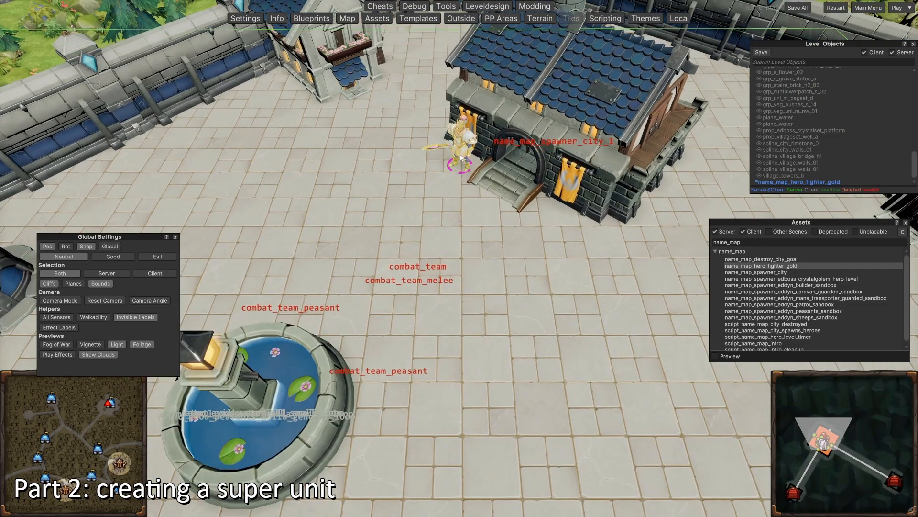
pyautogui.click(460, 158)
pyautogui.click(282, 289)
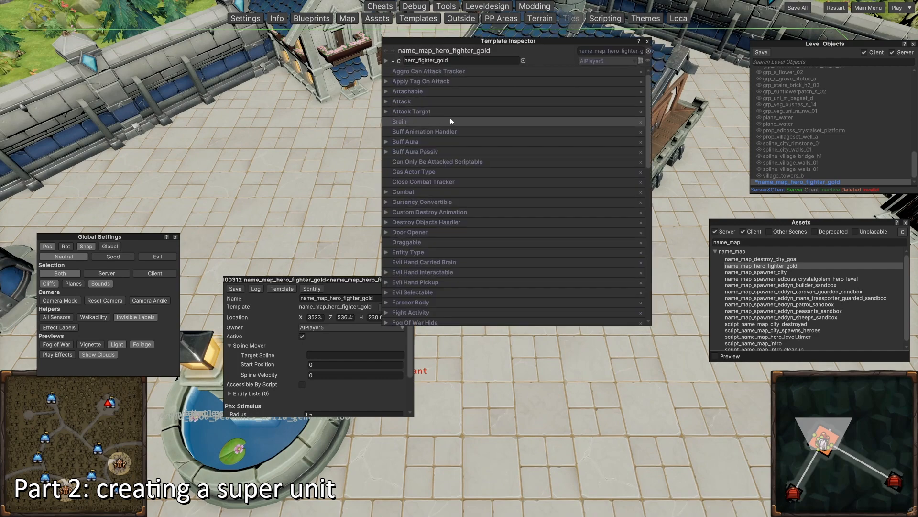
pyautogui.click(426, 102)
pyautogui.click(426, 102)
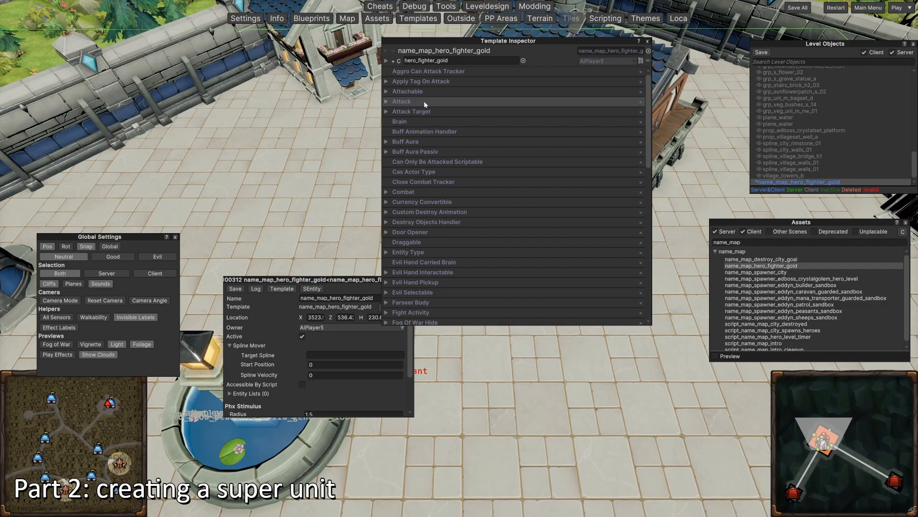
pyautogui.click(423, 102)
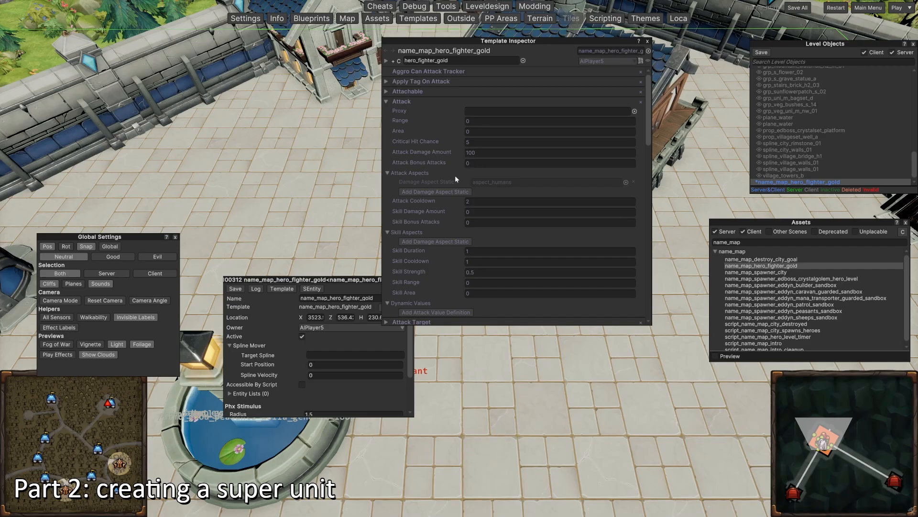
pyautogui.scroll(-1, 441, 153)
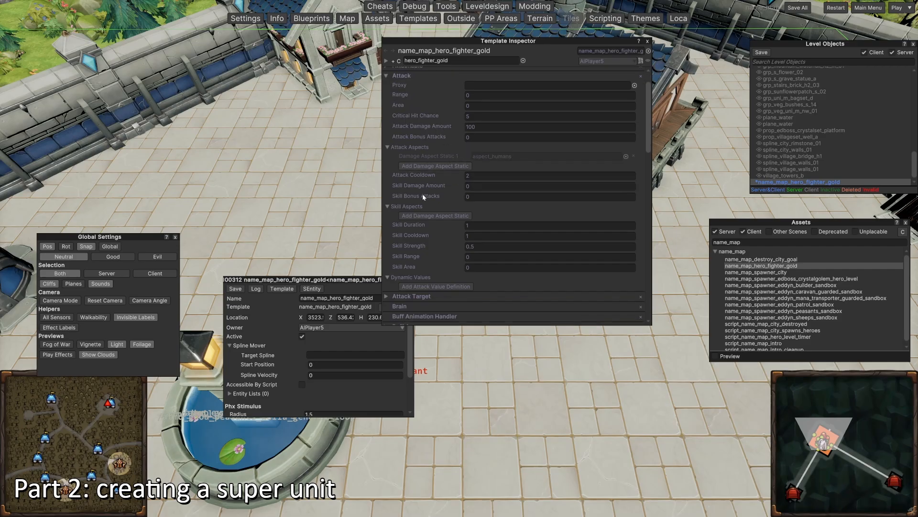
pyautogui.click(486, 178)
pyautogui.scroll(1, 431, 143)
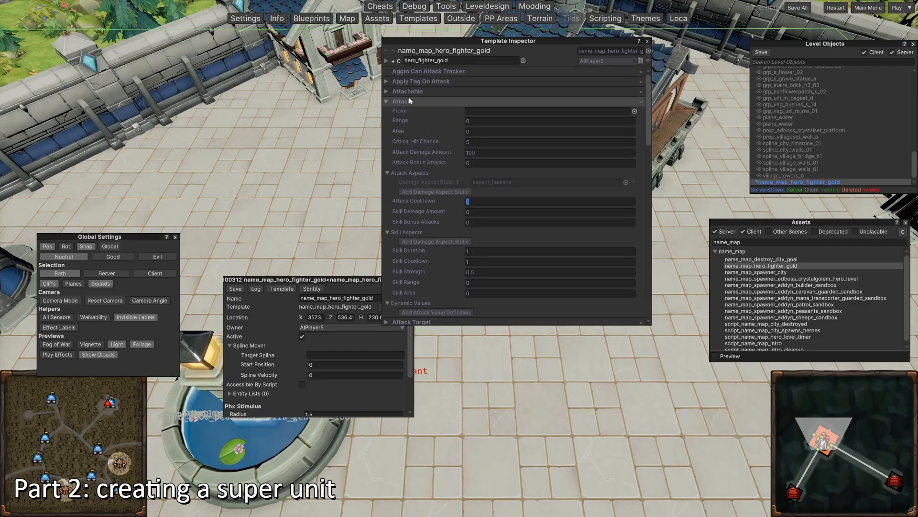
pyautogui.click(409, 101)
# Step: Examine the Combat settings, including Max Health and damage modifiers, and the Mover speeds of the name_map_hero_fighter_gold template
pyautogui.click(435, 191)
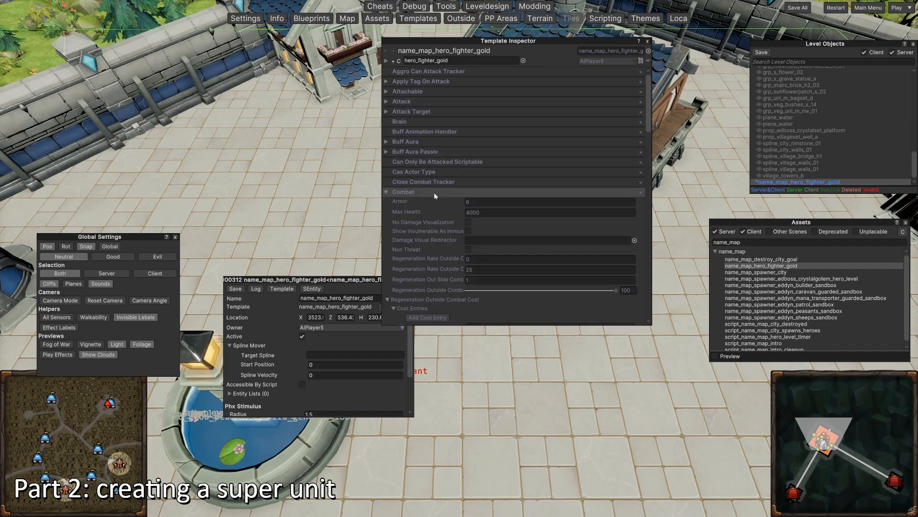
pyautogui.scroll(-1, 446, 196)
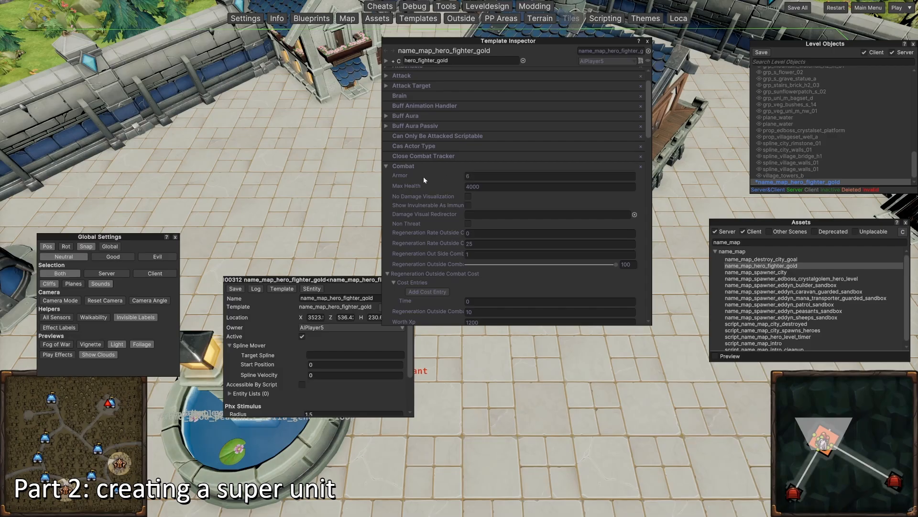
pyautogui.doubleClick(479, 185)
pyautogui.scroll(-1, 460, 191)
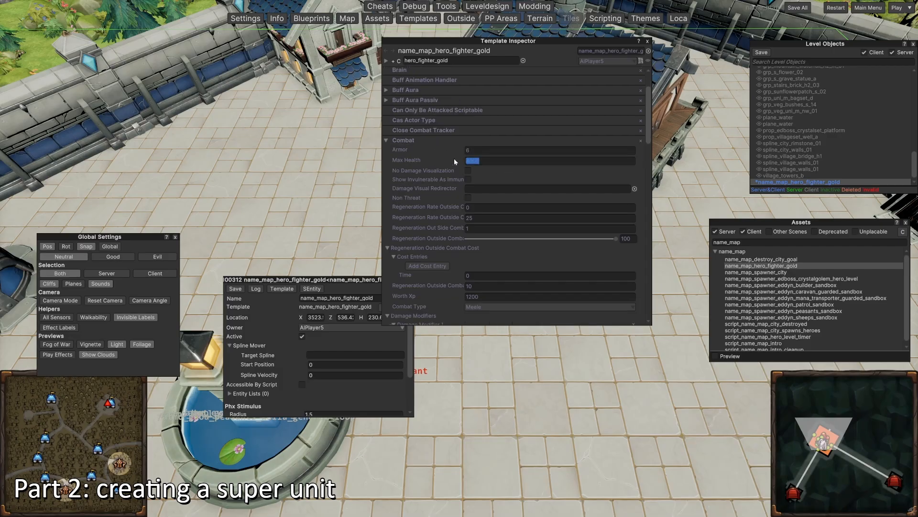
pyautogui.scroll(-6, 454, 229)
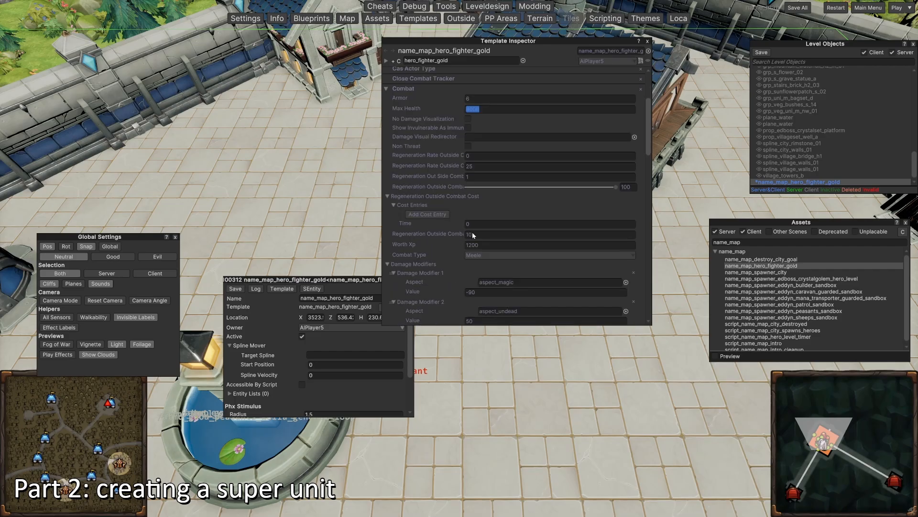
pyautogui.scroll(-4, 443, 280)
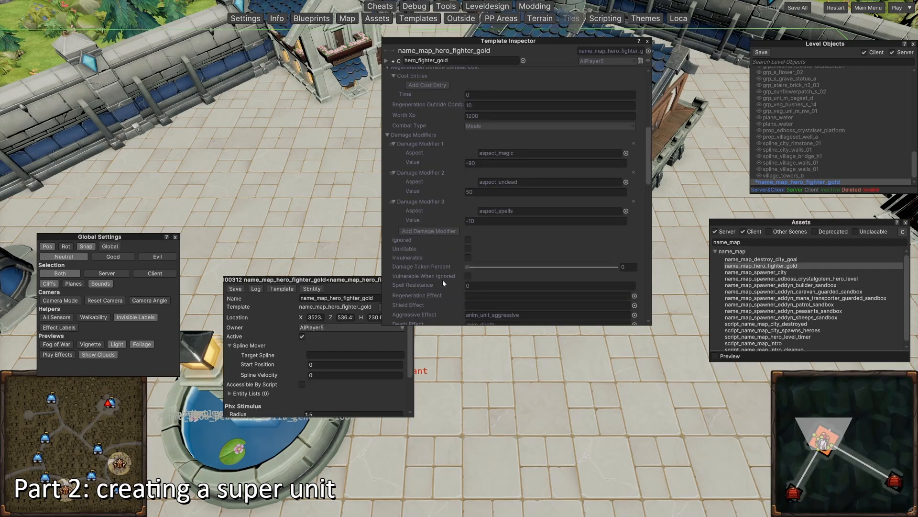
pyautogui.scroll(8, 443, 271)
pyautogui.moveTo(437, 242)
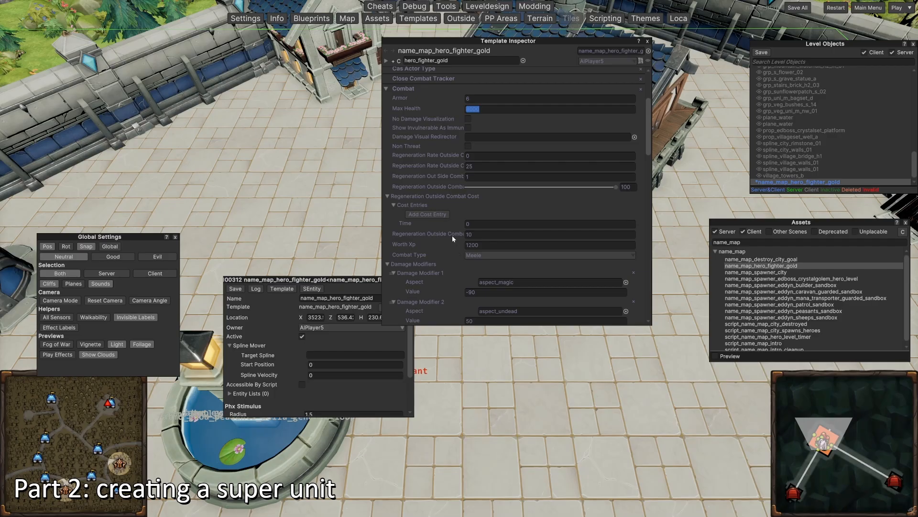
pyautogui.click(418, 88)
pyautogui.scroll(-3, 419, 234)
pyautogui.click(414, 280)
pyautogui.scroll(-1, 459, 282)
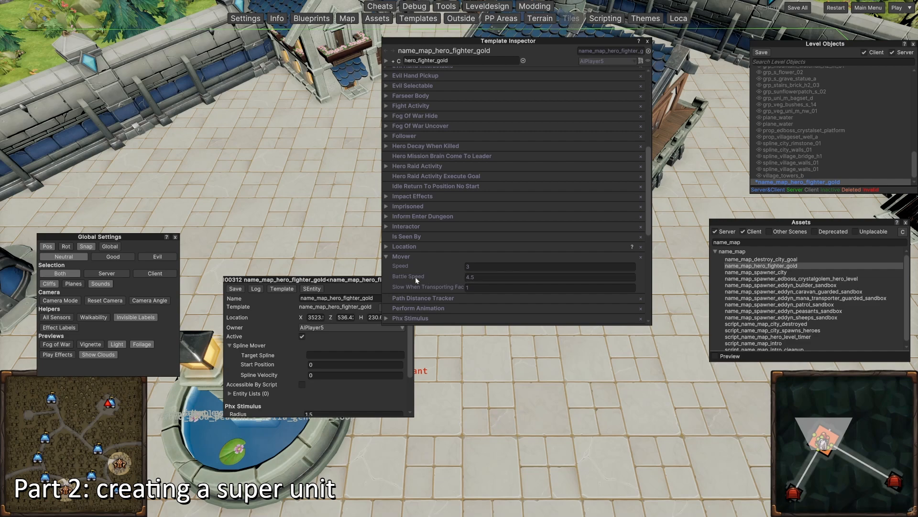
pyautogui.doubleClick(476, 277)
pyautogui.scroll(6, 435, 249)
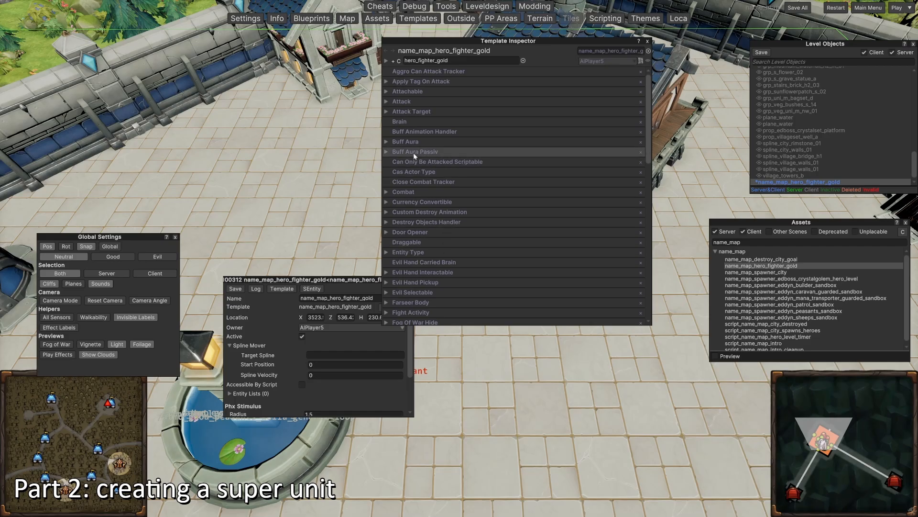
# Step: Set the Attack Damage Amount of the name_map_hero_fighter_gold template to 10000
pyautogui.click(415, 102)
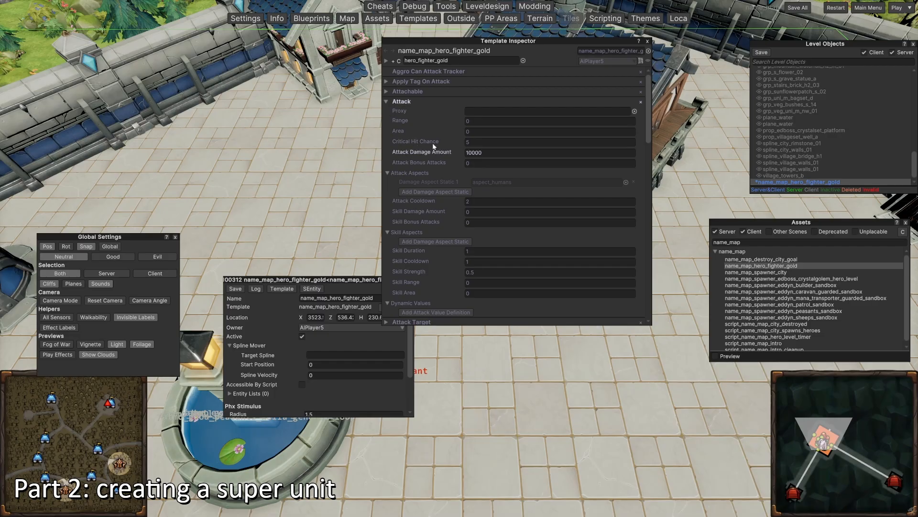
pyautogui.click(481, 201)
pyautogui.click(416, 208)
pyautogui.click(403, 102)
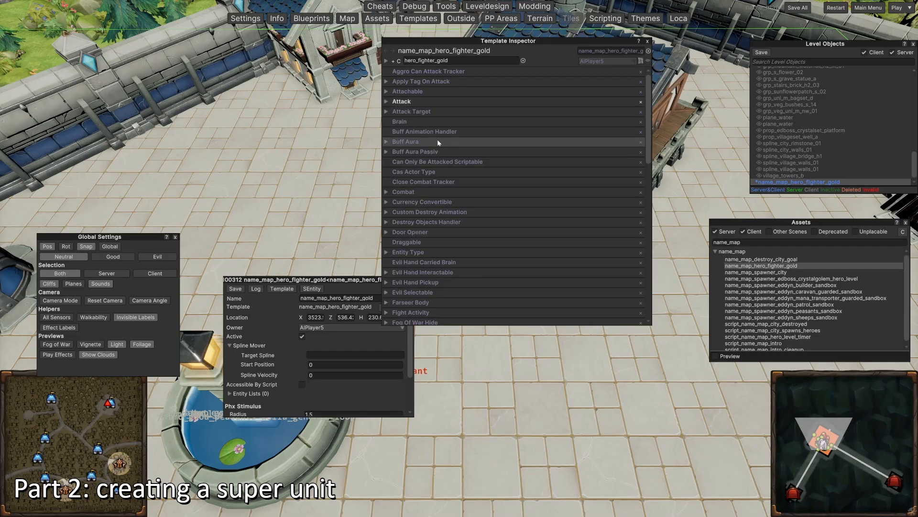
# Step: Set the Max Health in the template's Combat settings to 50000
pyautogui.click(444, 191)
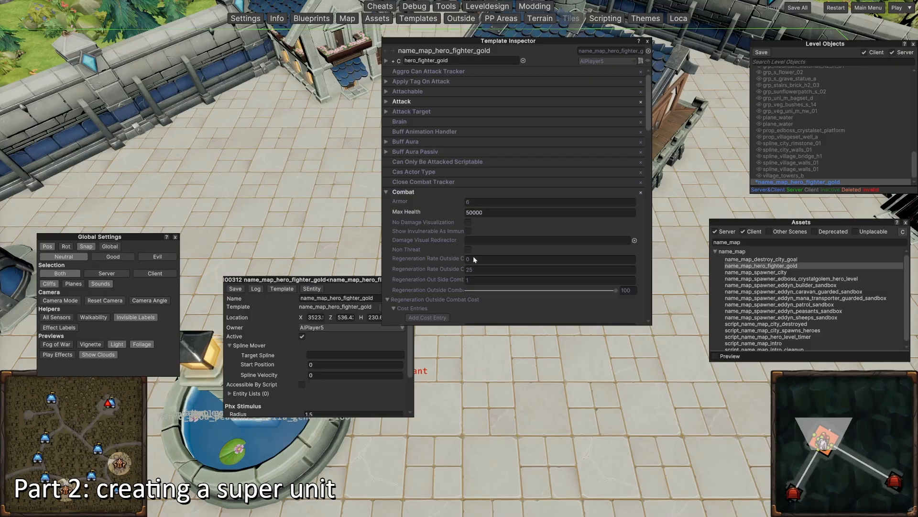
pyautogui.scroll(-3, 444, 215)
pyautogui.click(407, 140)
# Step: Set the Battle Speed in the template's Mover settings to 4, save everything and close the template
pyautogui.scroll(-3, 426, 229)
pyautogui.click(429, 242)
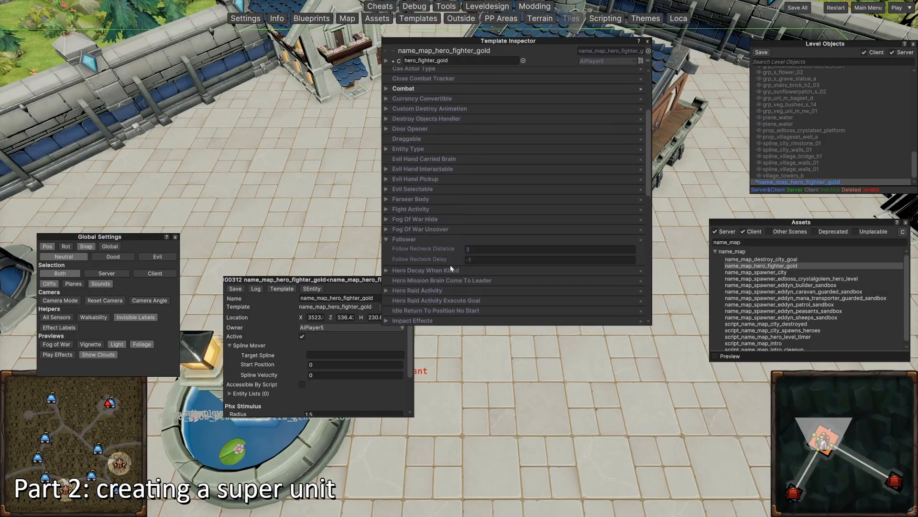
pyautogui.scroll(-1, 445, 259)
pyautogui.click(412, 213)
pyautogui.scroll(-2, 422, 274)
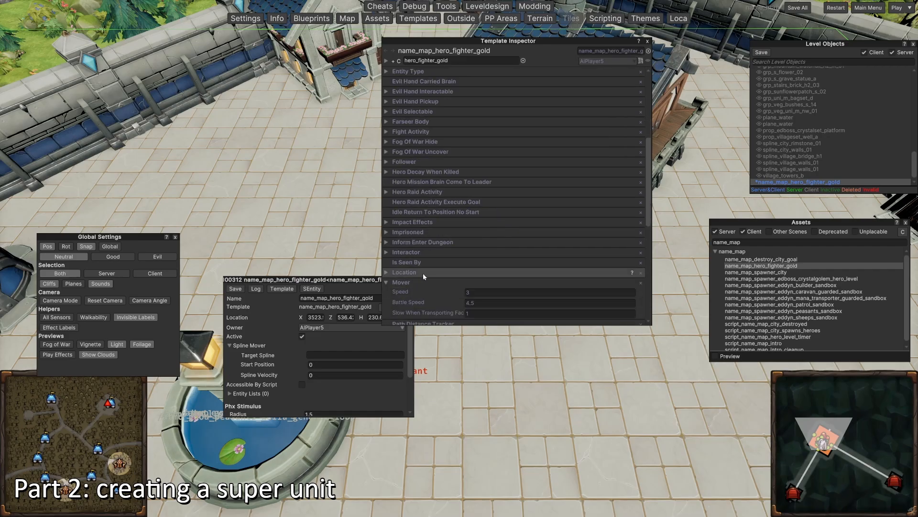
pyautogui.scroll(-1, 450, 288)
pyautogui.click(478, 277)
pyautogui.write('4')
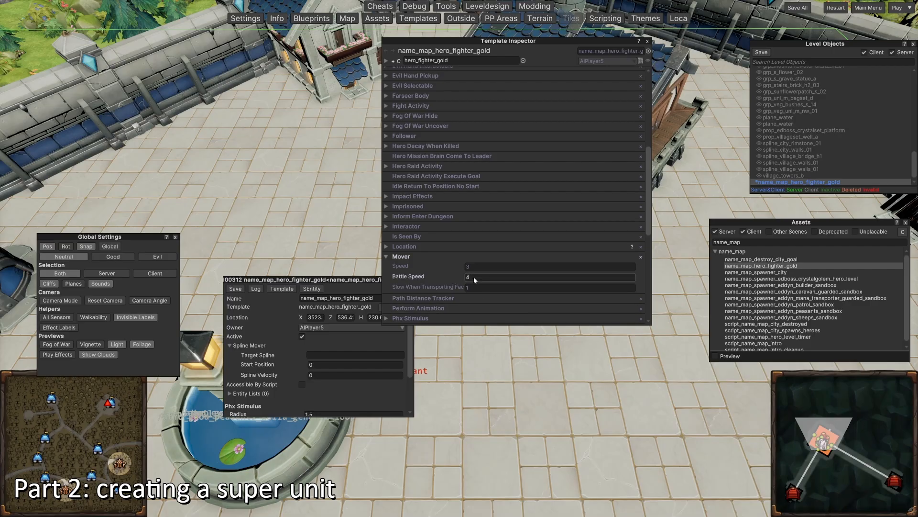
pyautogui.click(802, 8)
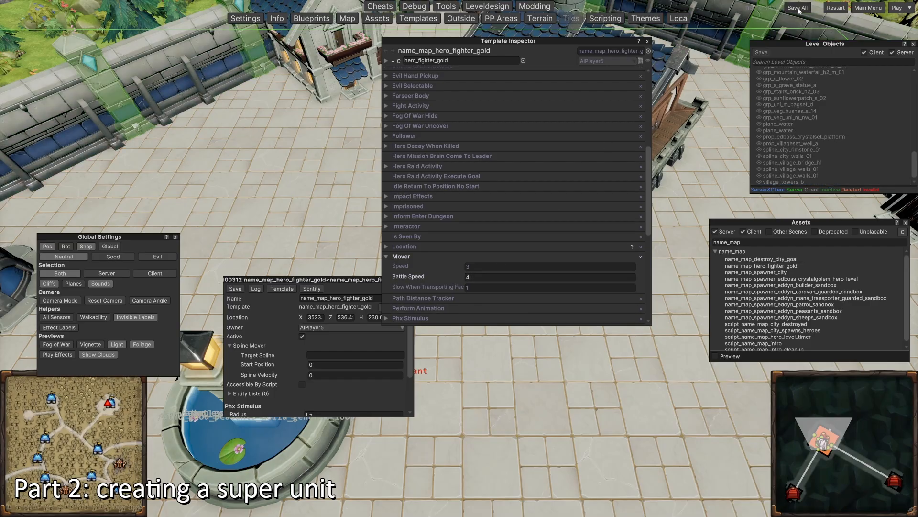
pyautogui.click(648, 41)
pyautogui.click(450, 138)
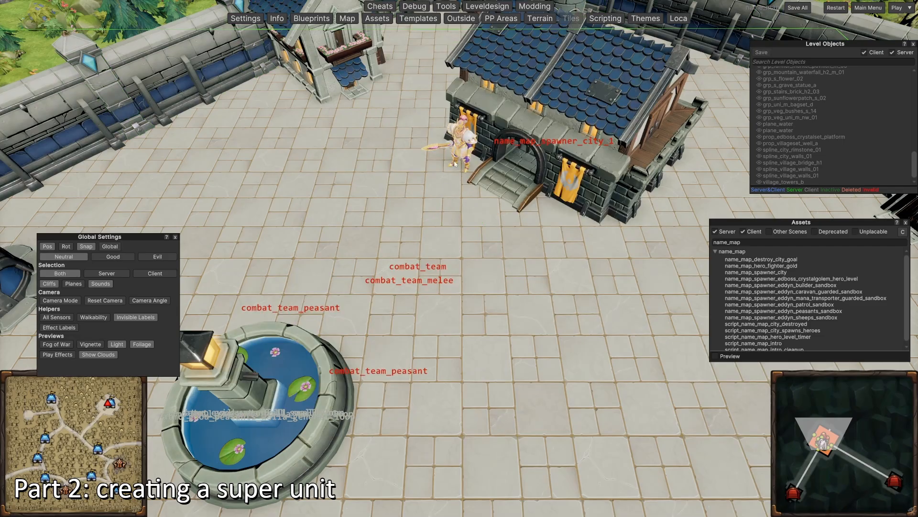
pyautogui.click(455, 149)
pyautogui.click(506, 252)
pyautogui.press('w')
pyautogui.scroll(-2, 469, 271)
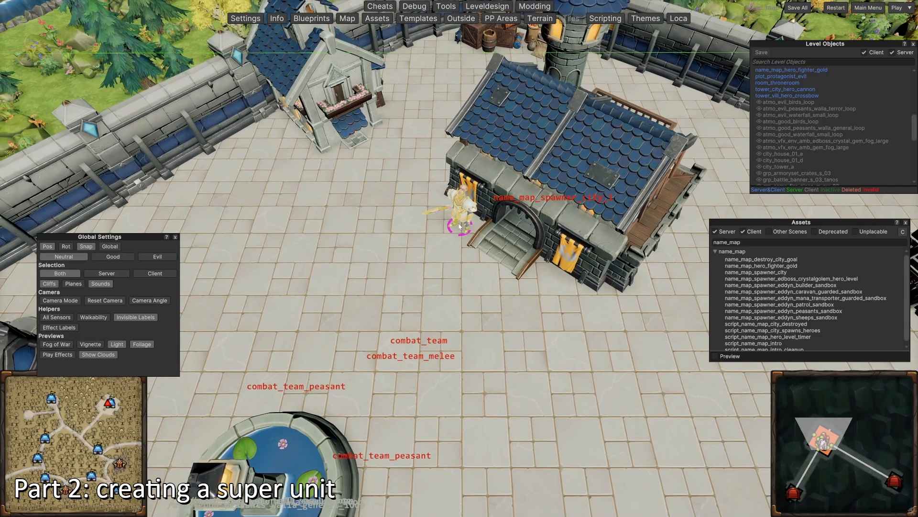
pyautogui.click(459, 224)
pyautogui.press('Escape')
pyautogui.press('s')
pyautogui.press('a')
pyautogui.press('s')
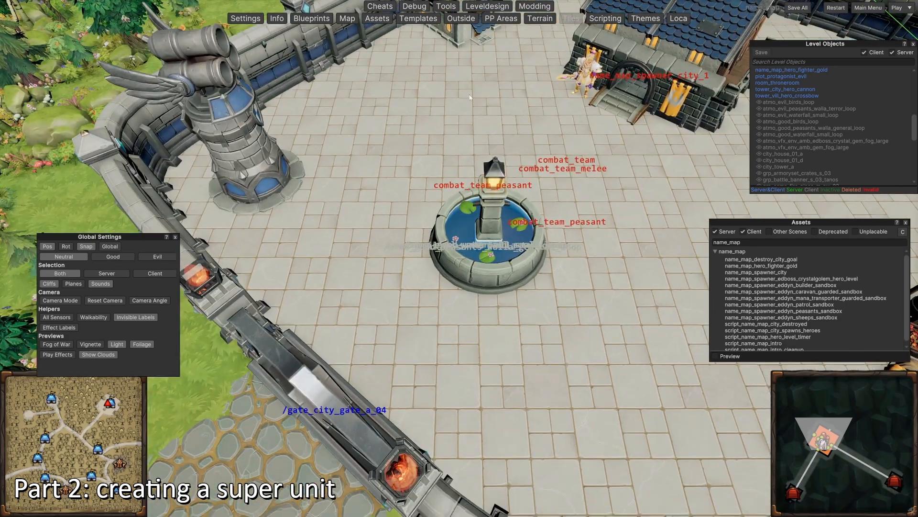
pyautogui.press('s')
pyautogui.press('d')
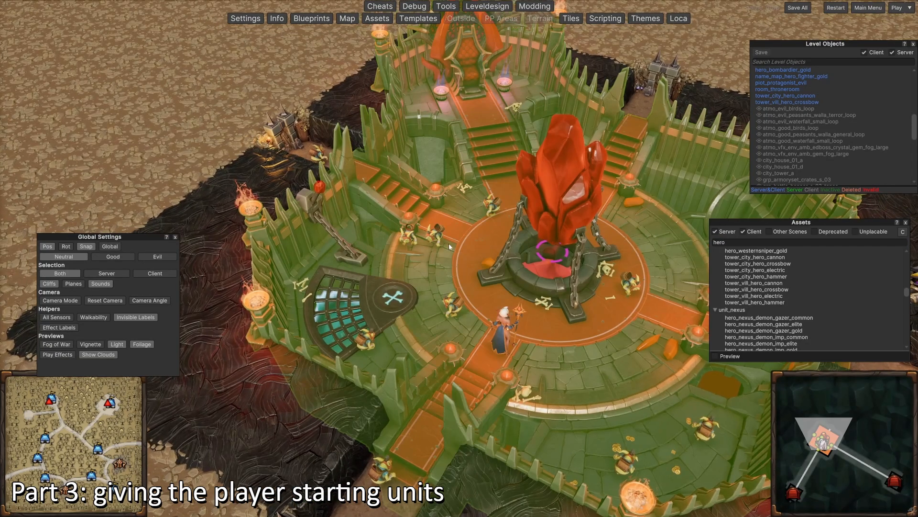
# Step: Search the assets for "unit" and look through the listed units
pyautogui.click(538, 225)
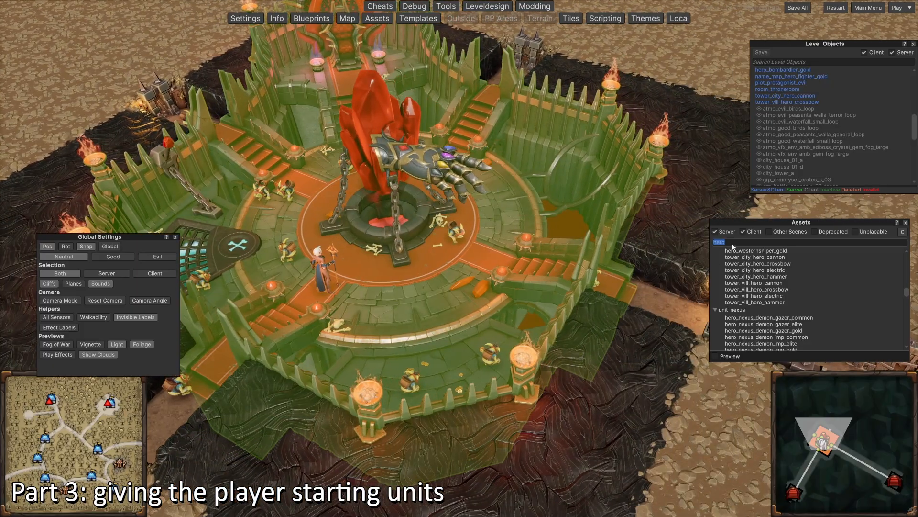
pyautogui.write('unit')
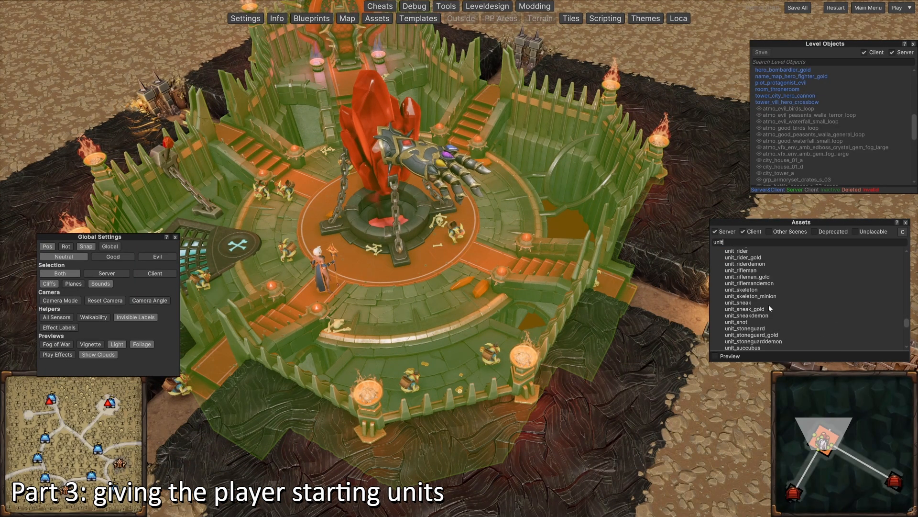
pyautogui.scroll(2, 768, 305)
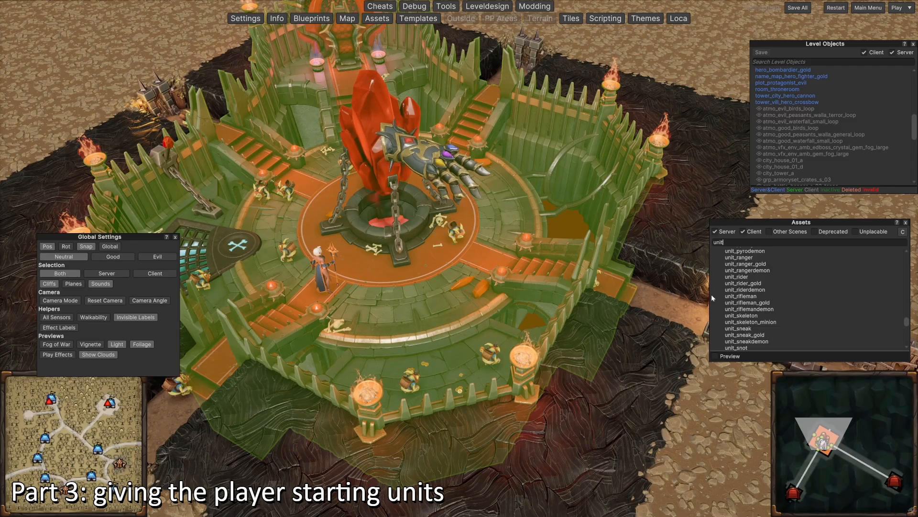
pyautogui.scroll(-10, 762, 291)
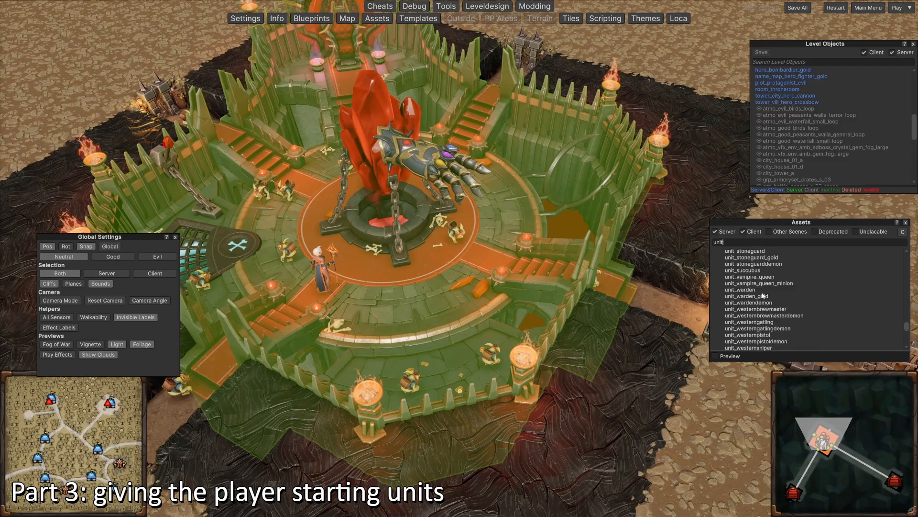
pyautogui.scroll(8, 759, 310)
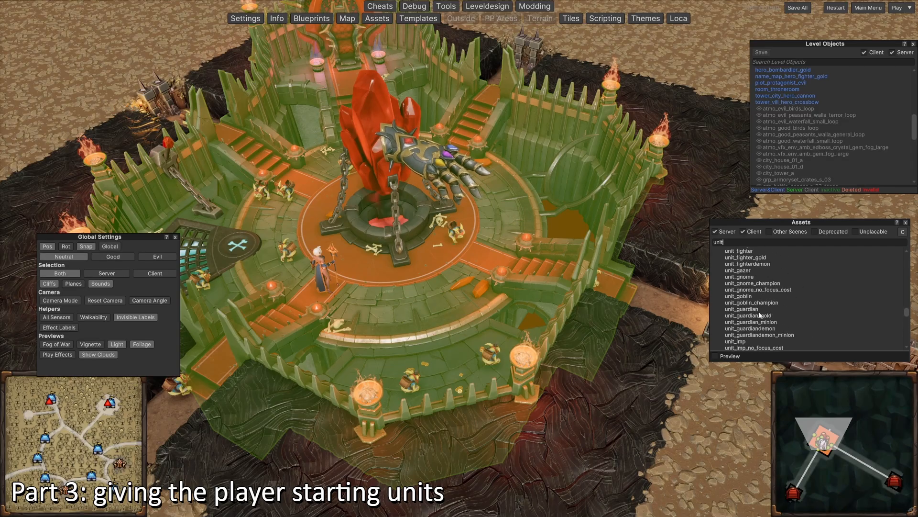
# Step: Place a unit_naga on the throne room floor and move it closer to the red crystal
pyautogui.click(737, 302)
pyautogui.click(535, 278)
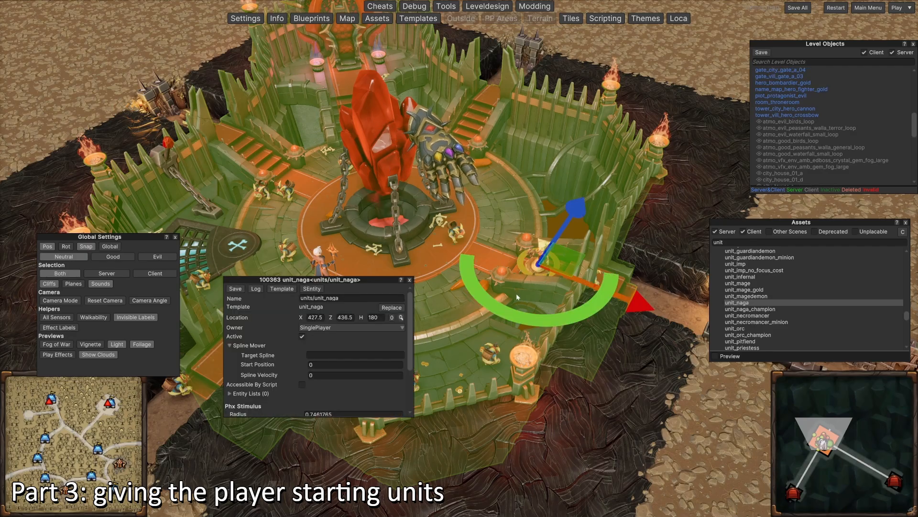
pyautogui.scroll(3, 567, 267)
pyautogui.moveTo(602, 262); pyautogui.dragTo(446, 283)
pyautogui.press('a')
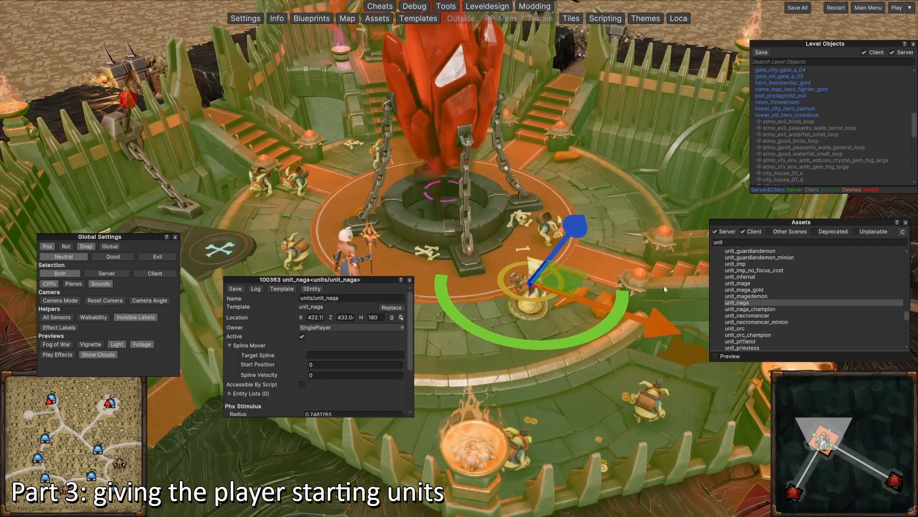
# Step: Place a unit_naga_champion near the red crystal and delete it
pyautogui.click(749, 309)
pyautogui.click(615, 279)
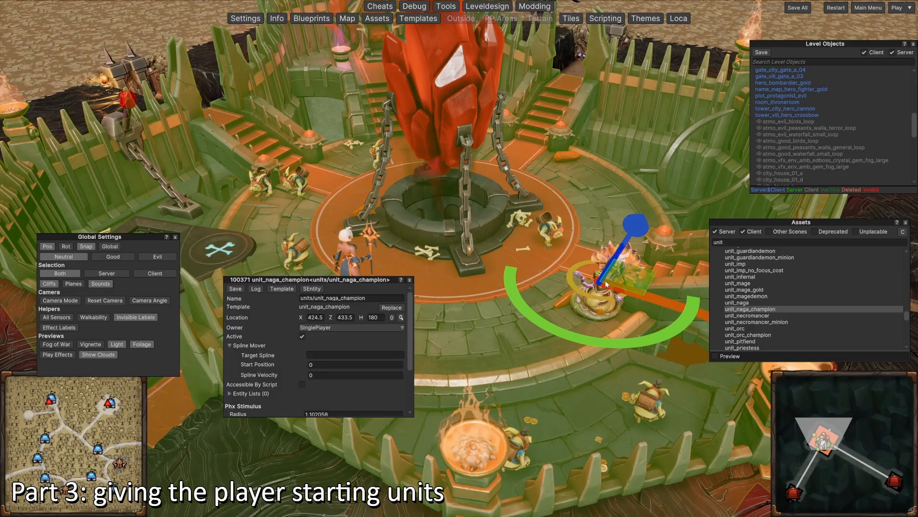
pyautogui.press('Delete')
# Step: Try out a unit_banshee_minion and a unit_banshee on the throne room floor, deleting each one
pyautogui.scroll(5, 756, 295)
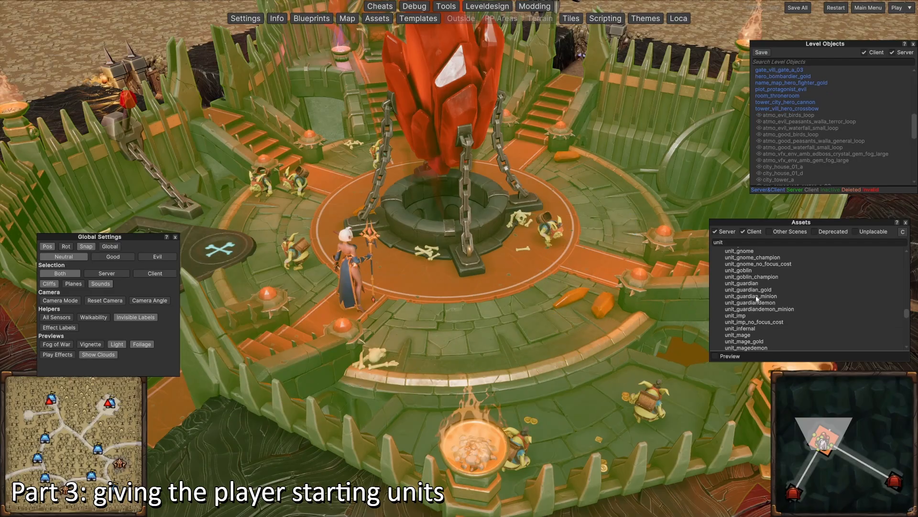
pyautogui.scroll(3, 755, 297)
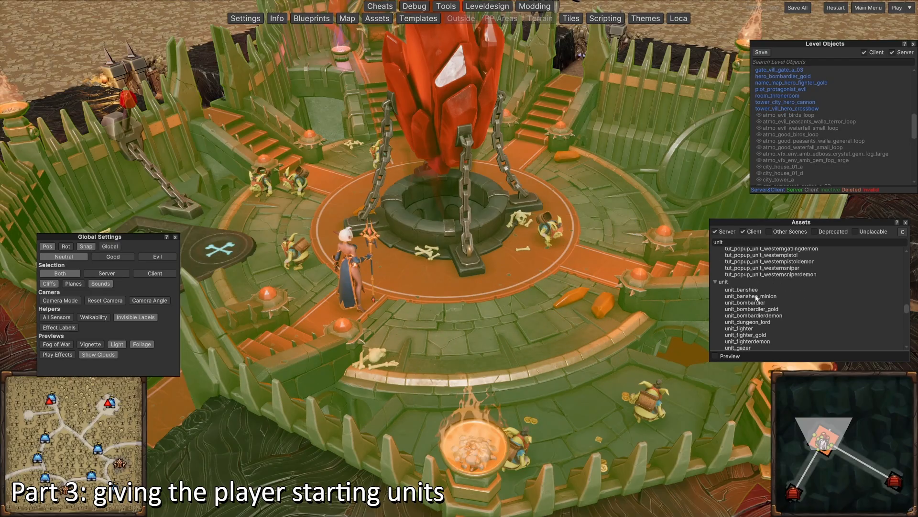
pyautogui.click(732, 296)
pyautogui.click(593, 285)
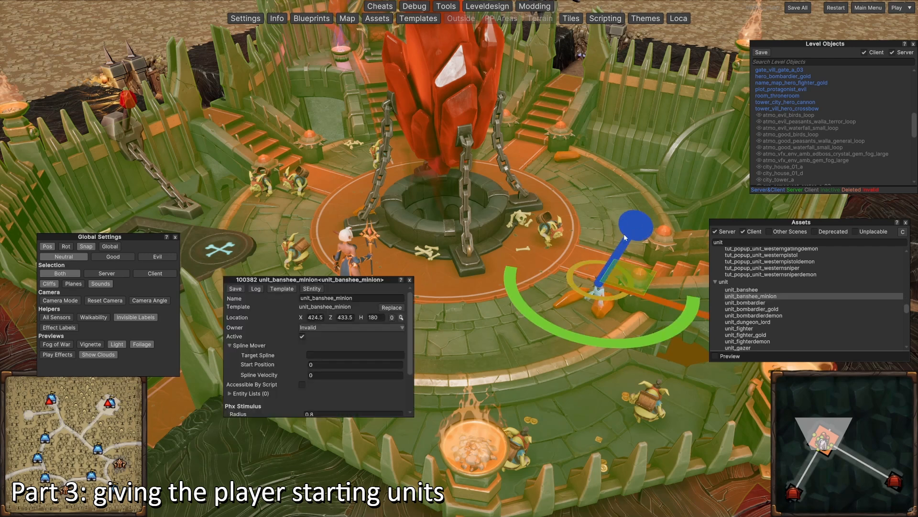
pyautogui.moveTo(622, 275); pyautogui.dragTo(569, 257)
pyautogui.press('Delete')
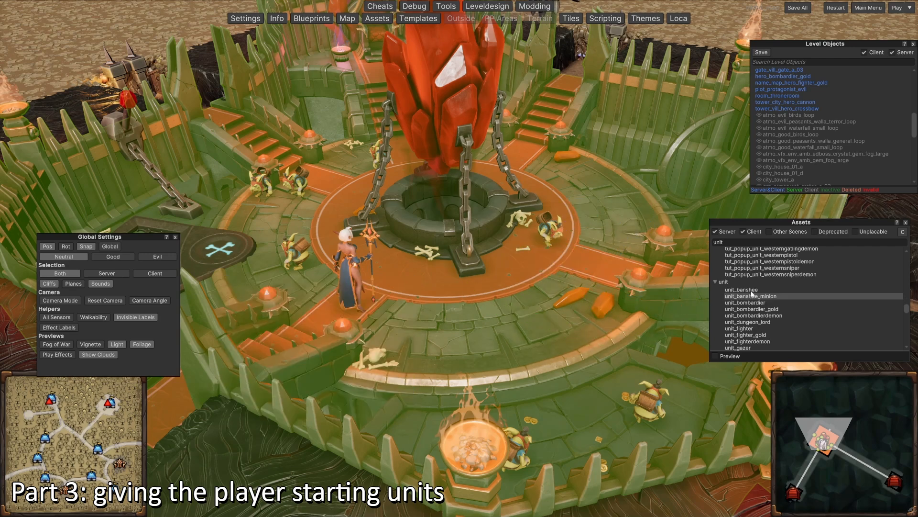
pyautogui.doubleClick(746, 290)
pyautogui.moveTo(624, 283); pyautogui.dragTo(533, 304)
pyautogui.press('Delete')
# Step: Place a unit_fighterdemon on the throne room floor in front of the red crystal
pyautogui.scroll(-1, 749, 275)
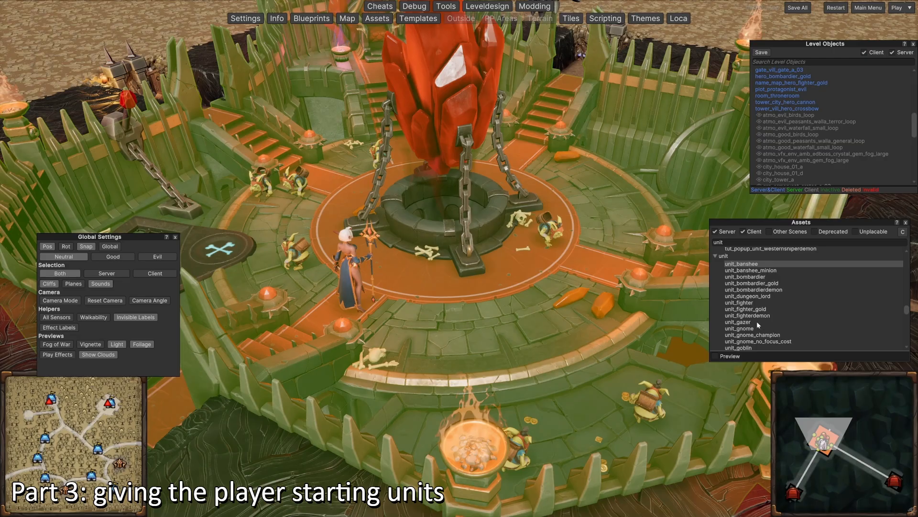
pyautogui.moveTo(758, 317); pyautogui.dragTo(537, 292)
pyautogui.click(580, 213)
pyautogui.scroll(-2, 622, 226)
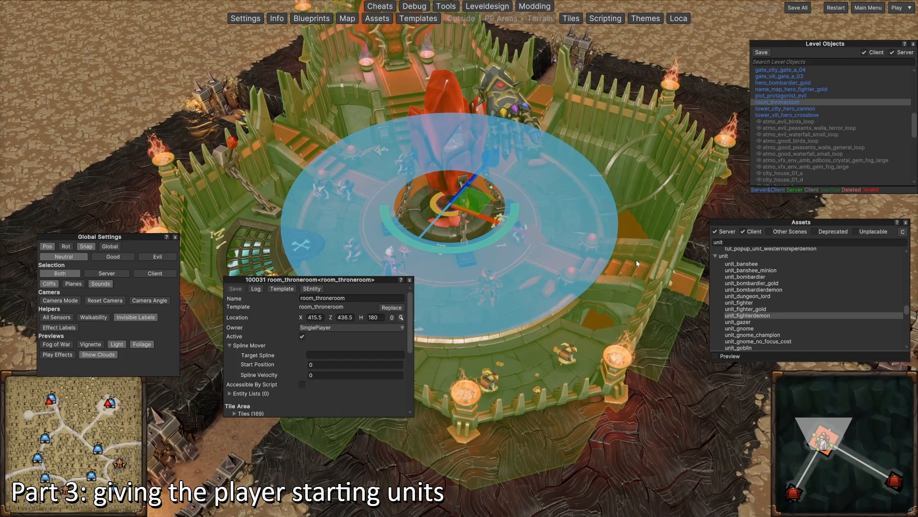
pyautogui.press('s')
pyautogui.press('d')
pyautogui.click(684, 264)
pyautogui.click(421, 257)
pyautogui.scroll(3, 515, 280)
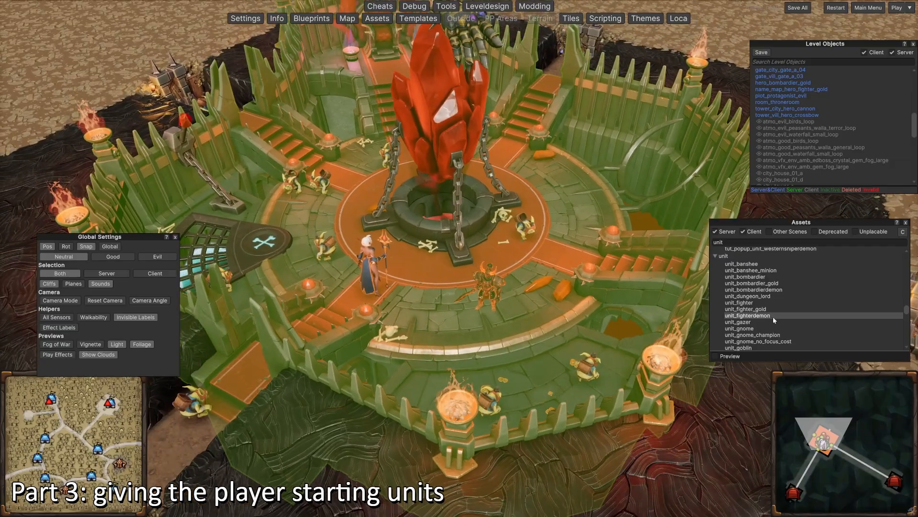
# Step: Place a unit_stoneguard_gold beside the fighter demon and move it to about X 419, Z 431
pyautogui.scroll(-3, 773, 316)
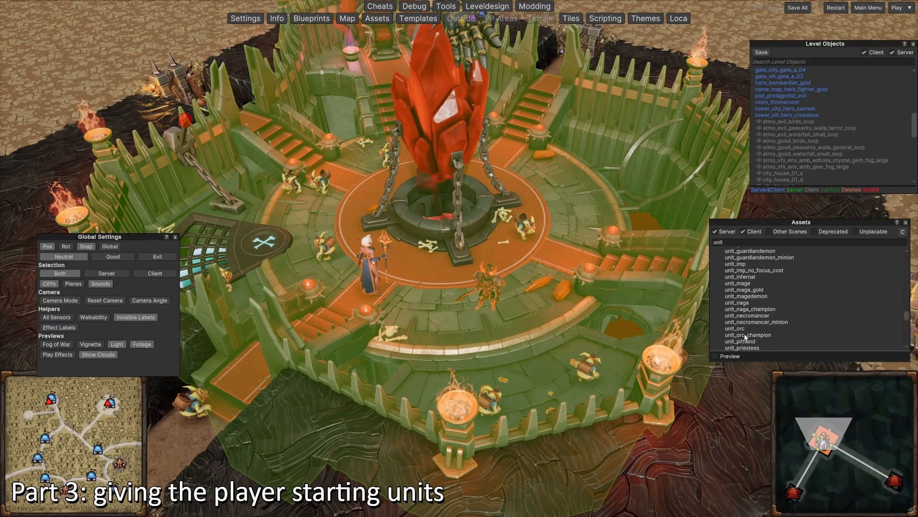
pyautogui.scroll(-3, 754, 340)
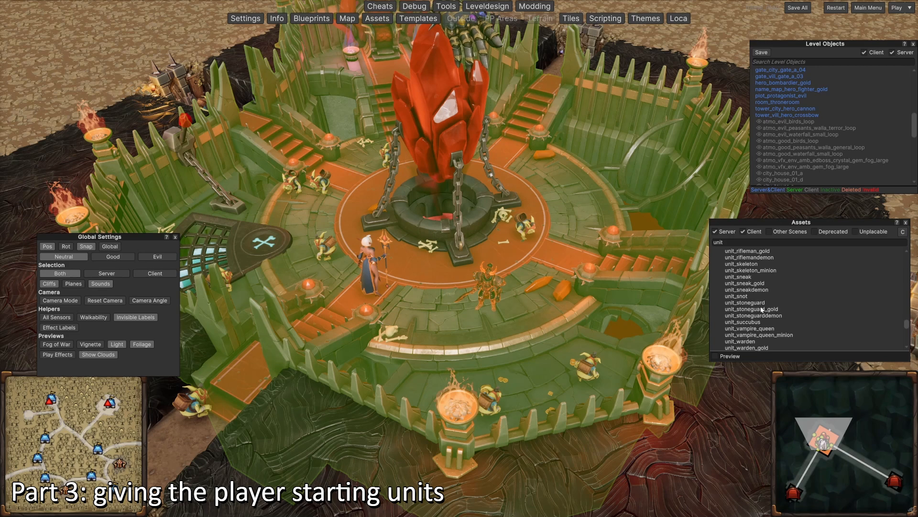
pyautogui.click(758, 310)
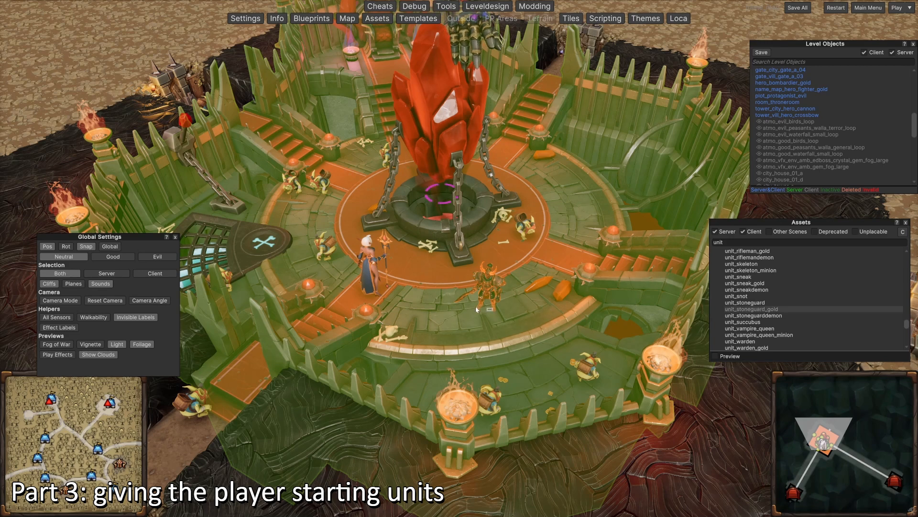
pyautogui.click(539, 316)
pyautogui.moveTo(546, 303); pyautogui.dragTo(454, 254)
pyautogui.press('a')
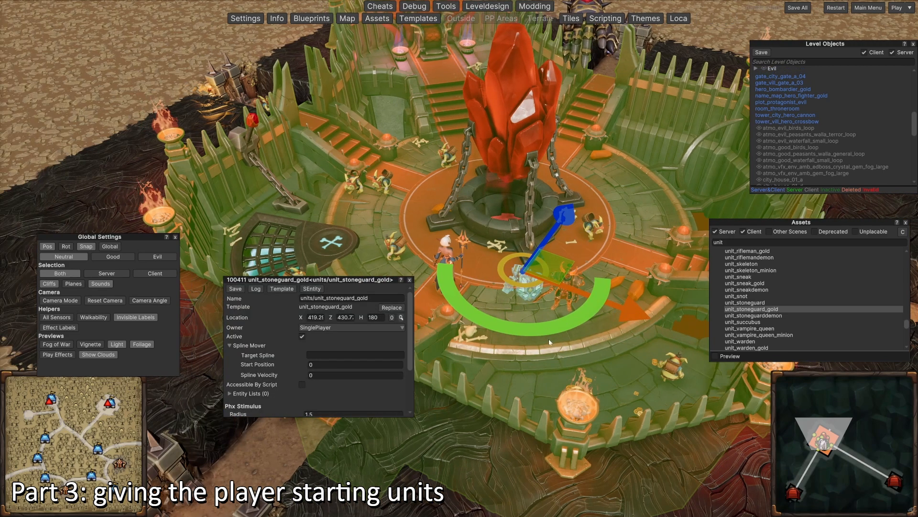
pyautogui.click(613, 240)
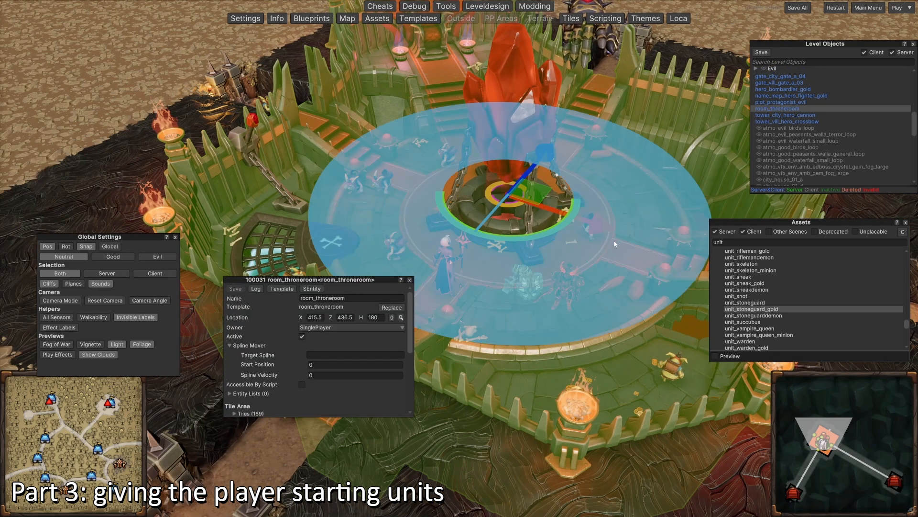
# Step: Place a unit_westernsniper on the red carpet in front of the throne and deselect it
pyautogui.press('d')
pyautogui.scroll(-3, 766, 268)
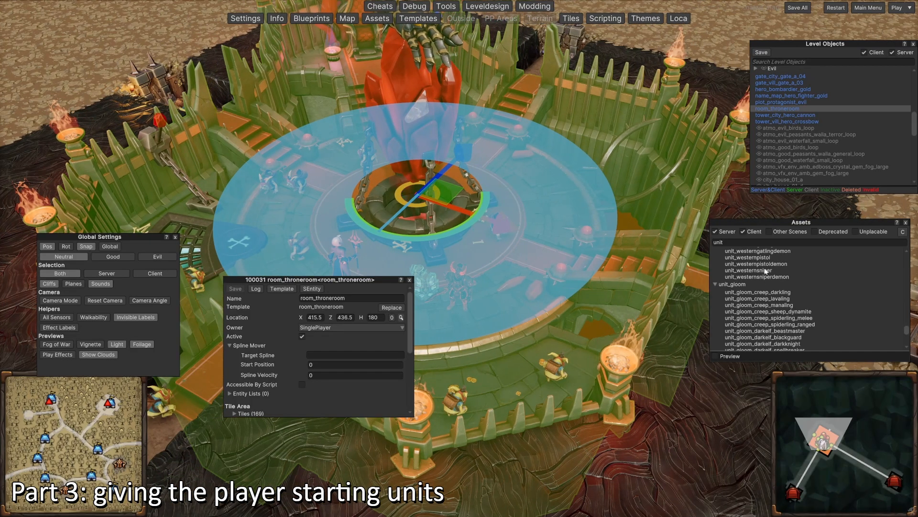
pyautogui.press('a')
pyautogui.click(766, 271)
pyautogui.press('w')
pyautogui.press('d')
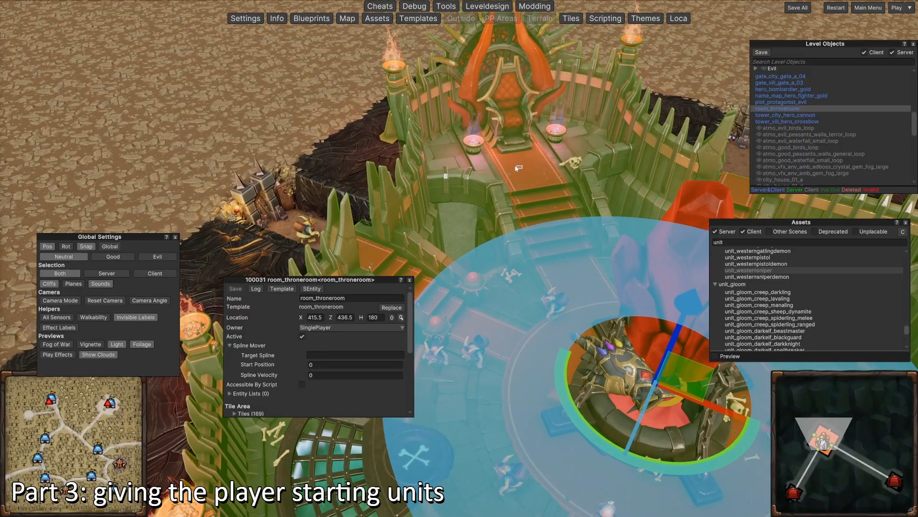
pyautogui.click(544, 173)
pyautogui.moveTo(572, 197); pyautogui.dragTo(597, 194)
pyautogui.press('d')
pyautogui.click(662, 74)
# Step: Save all changes, restart the level and start playing the map to test the starting units
pyautogui.click(797, 7)
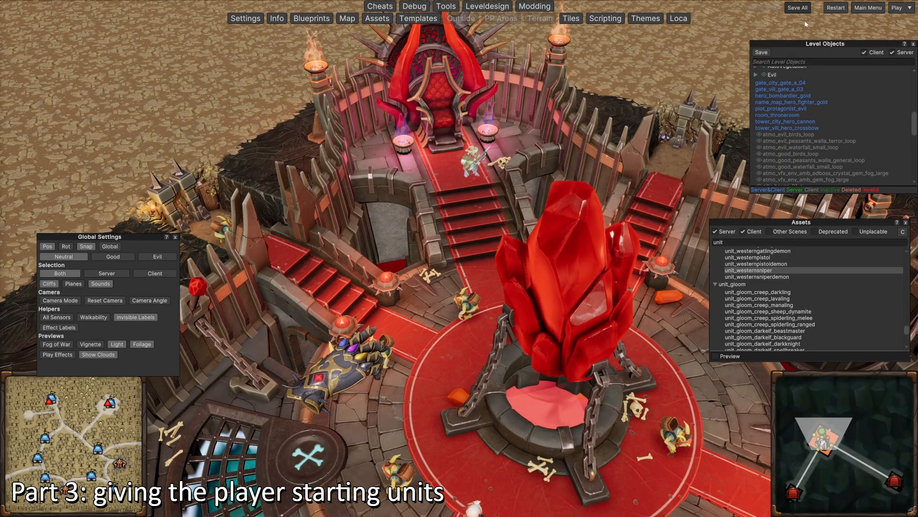
pyautogui.click(799, 9)
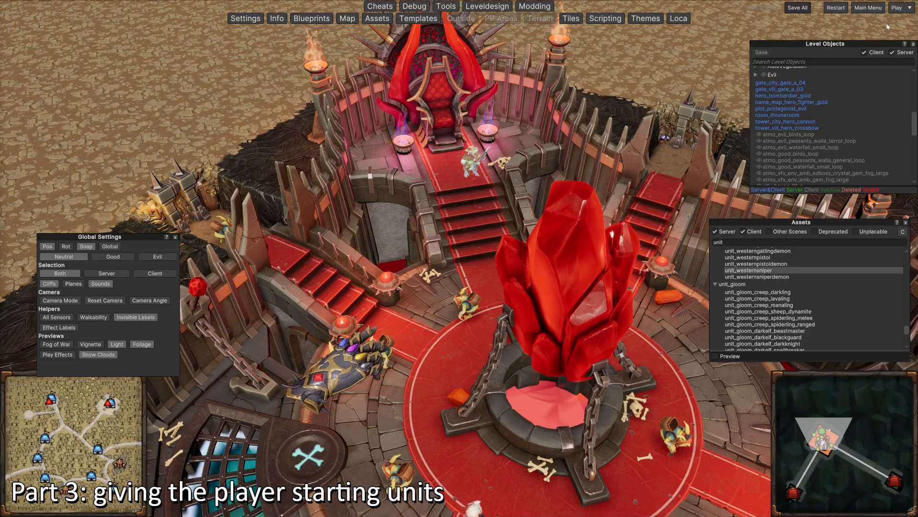
pyautogui.click(835, 8)
pyautogui.click(465, 267)
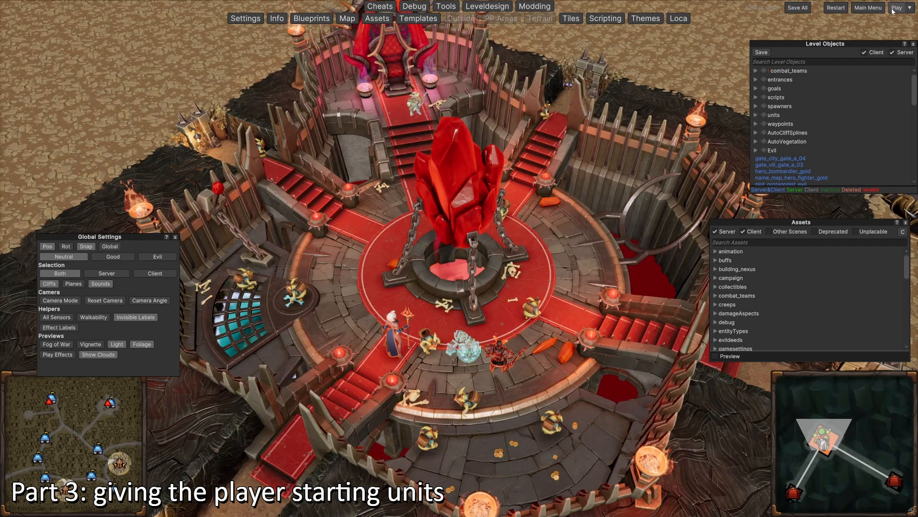
pyautogui.click(895, 8)
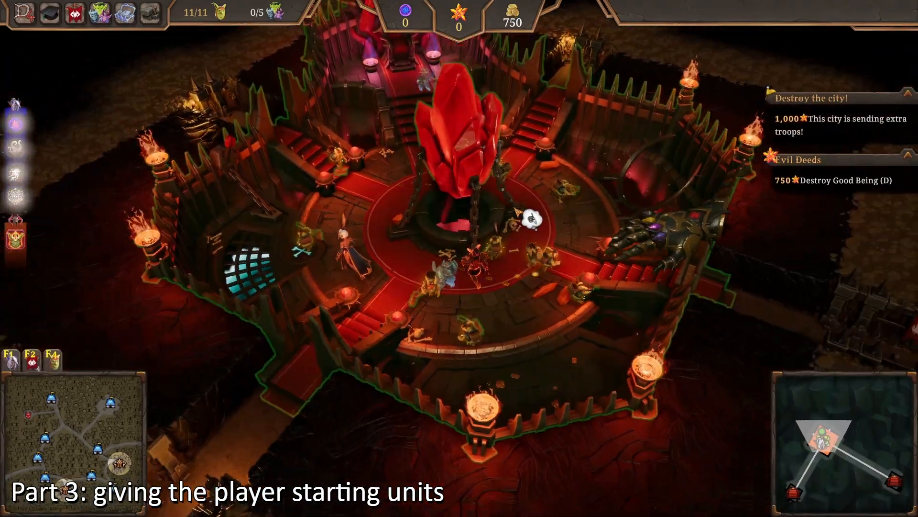